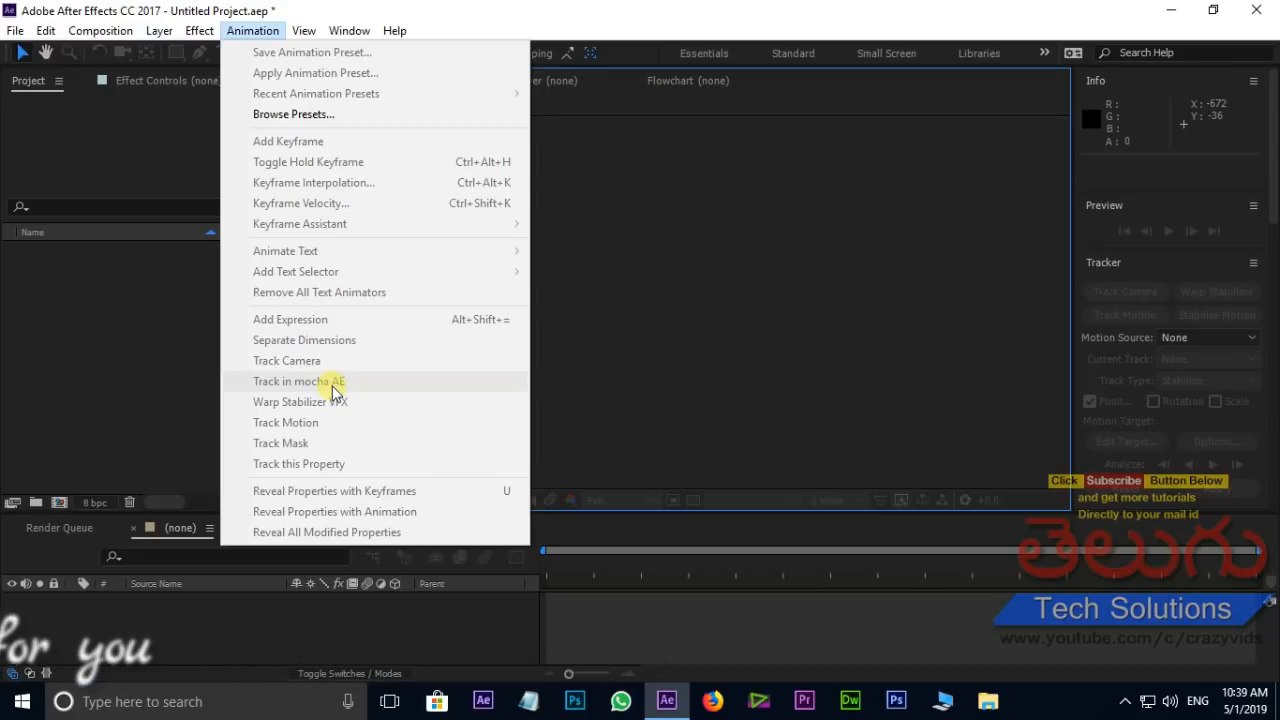
# Step: Import the footage 20190429_085311.mp4 and place it in the empty timeline to create a matching composition
pyautogui.click(105, 367)
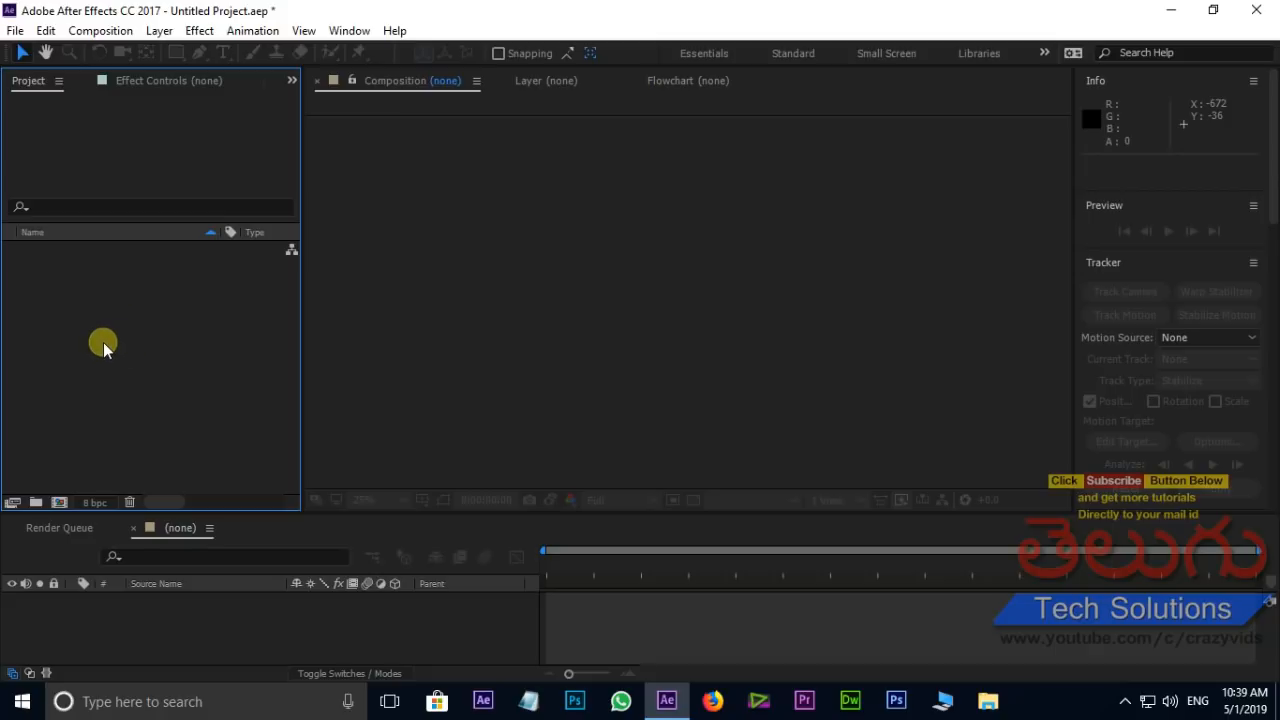
pyautogui.doubleClick(125, 340)
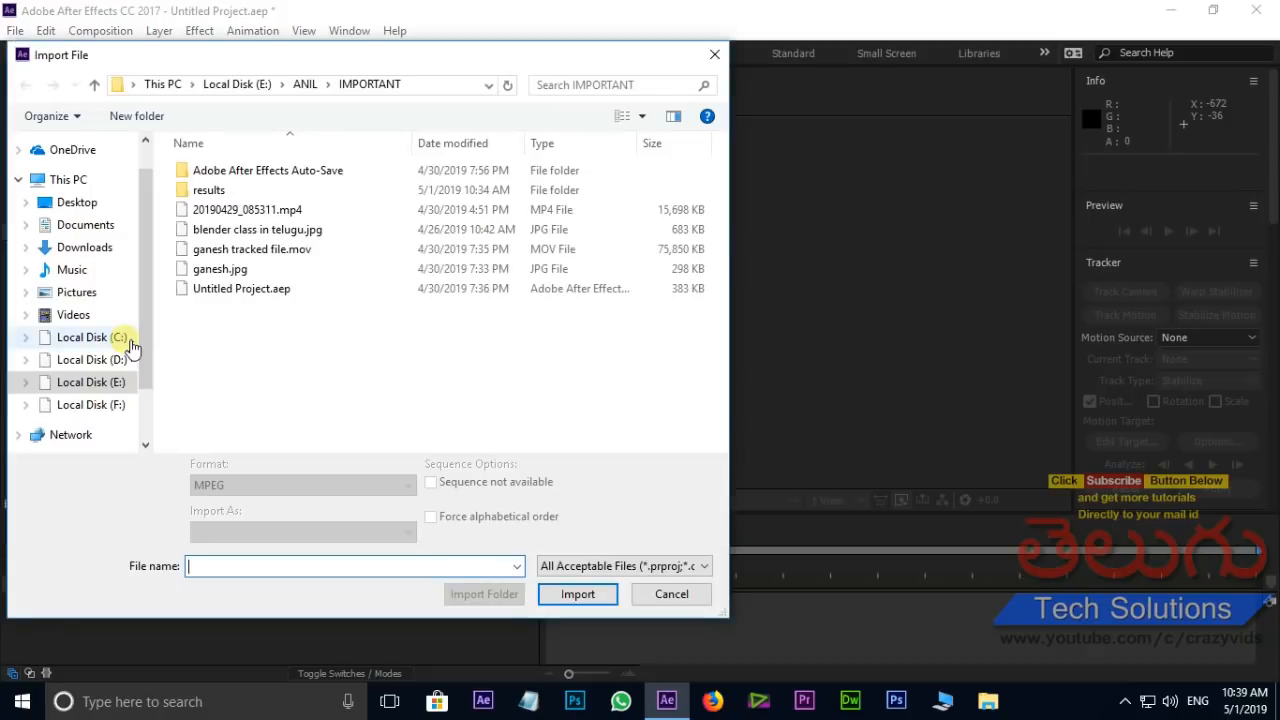
pyautogui.click(258, 210)
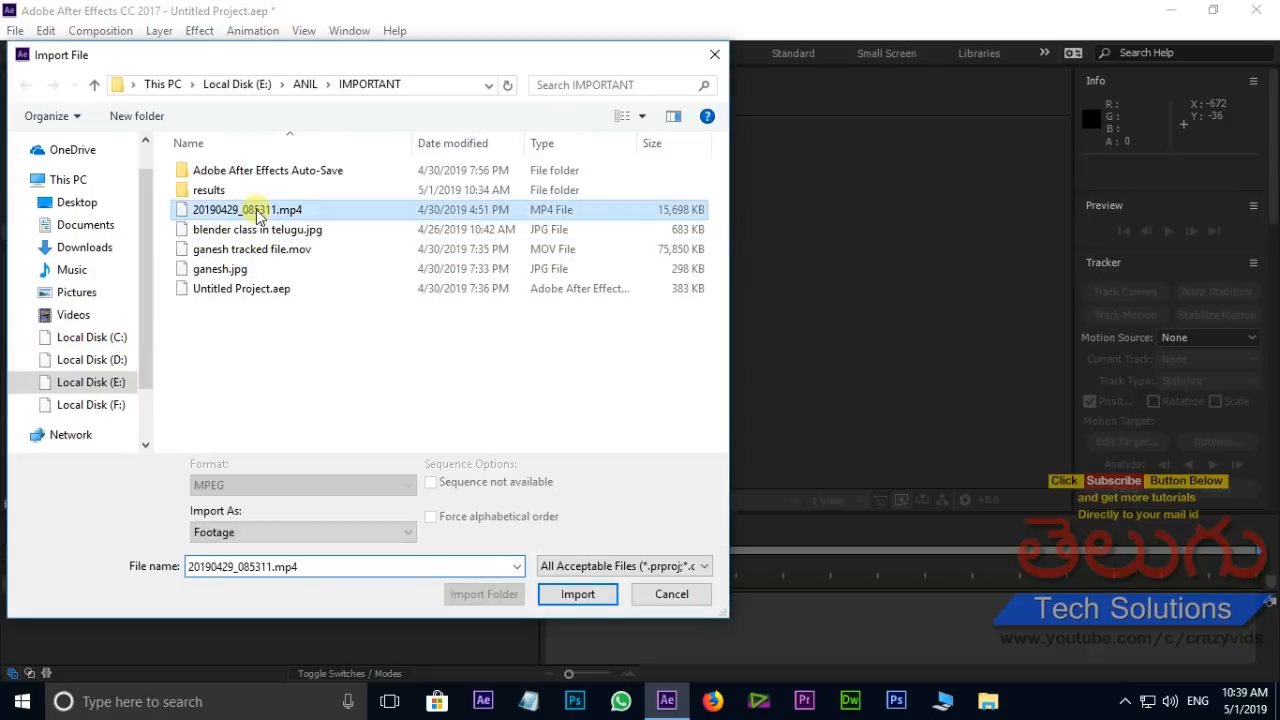
pyautogui.click(578, 594)
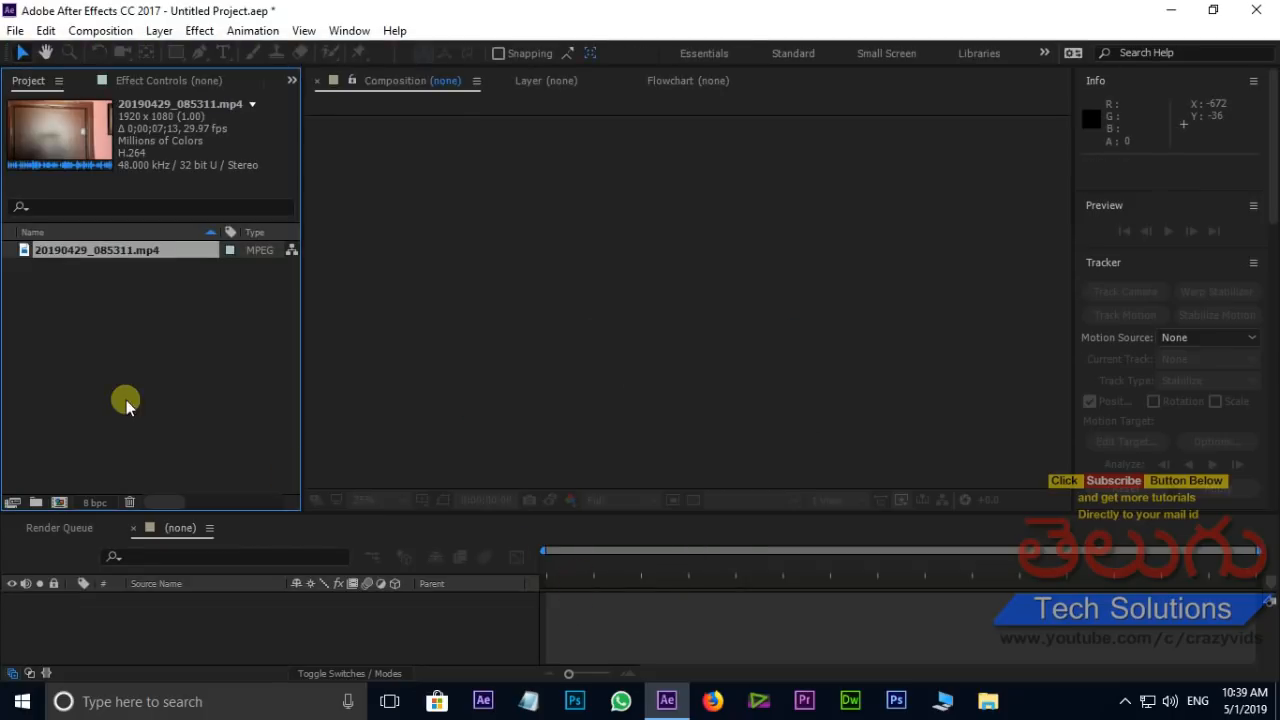
pyautogui.moveTo(128, 262); pyautogui.dragTo(180, 611)
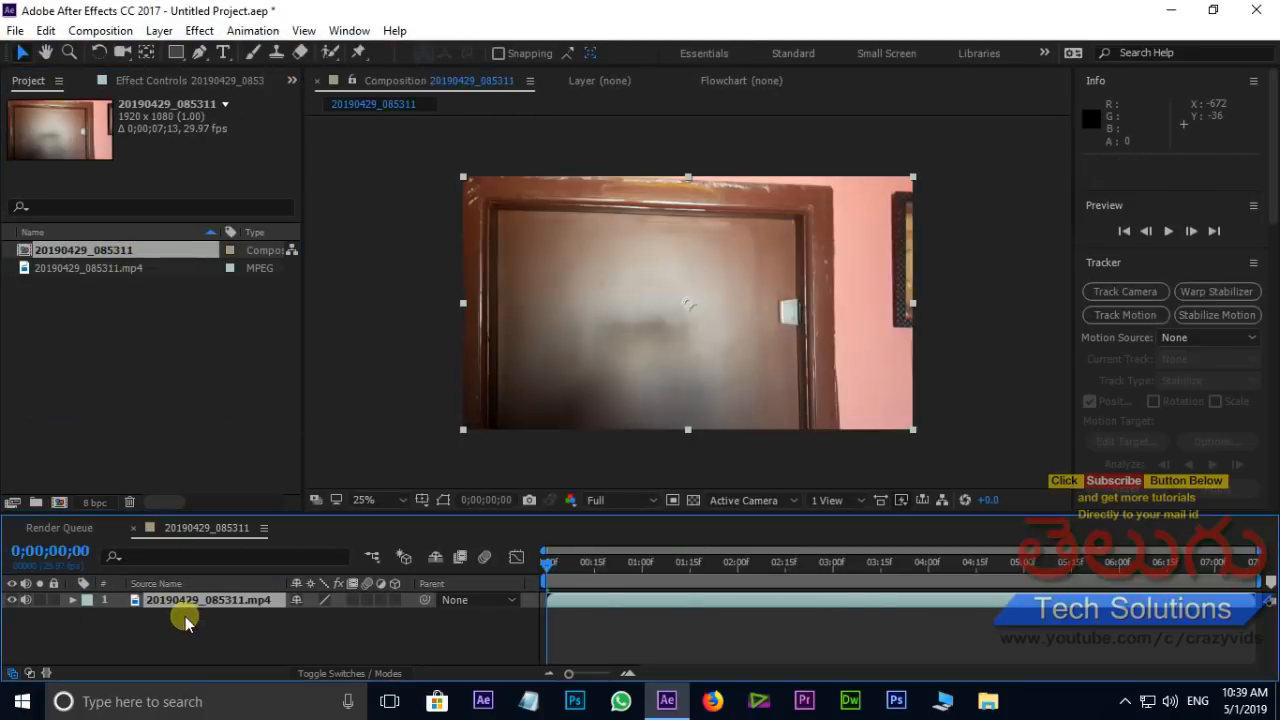
# Step: Send the footage layer to mocha AE for tracking and create its project with the default settings, overwriting the existing project file
pyautogui.moveTo(557, 568); pyautogui.dragTo(867, 566)
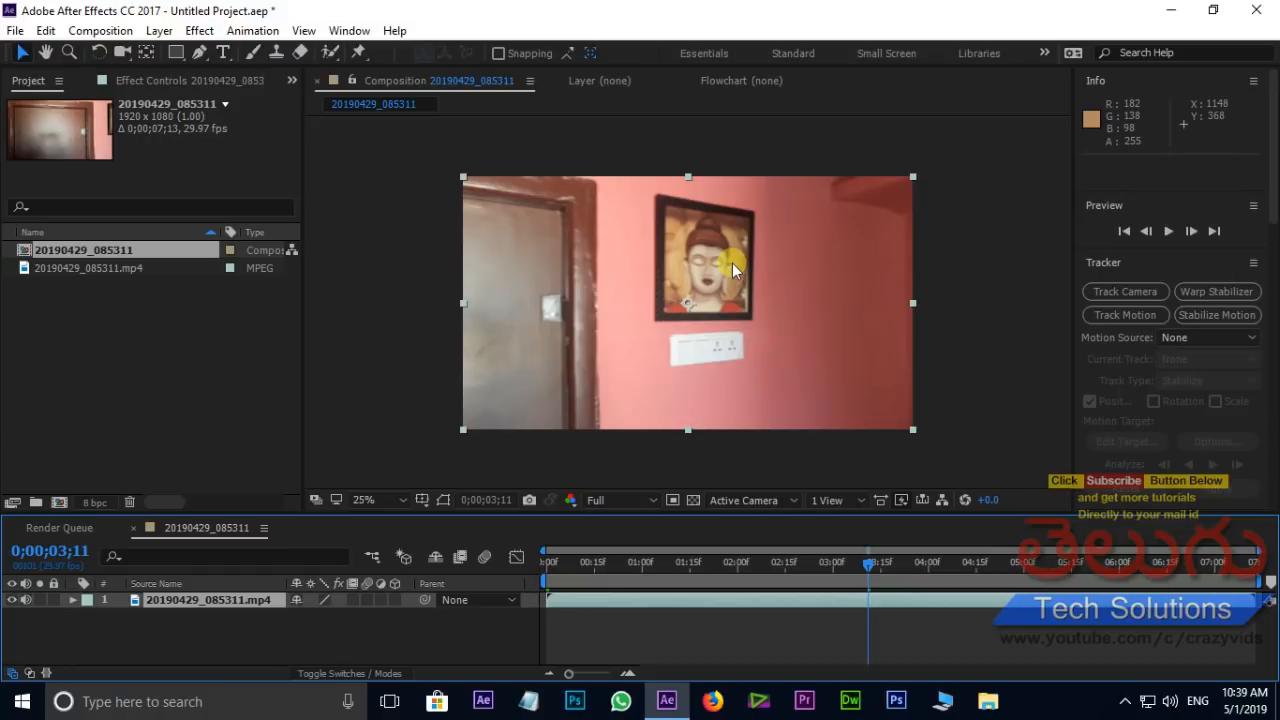
pyautogui.moveTo(870, 566); pyautogui.dragTo(520, 575)
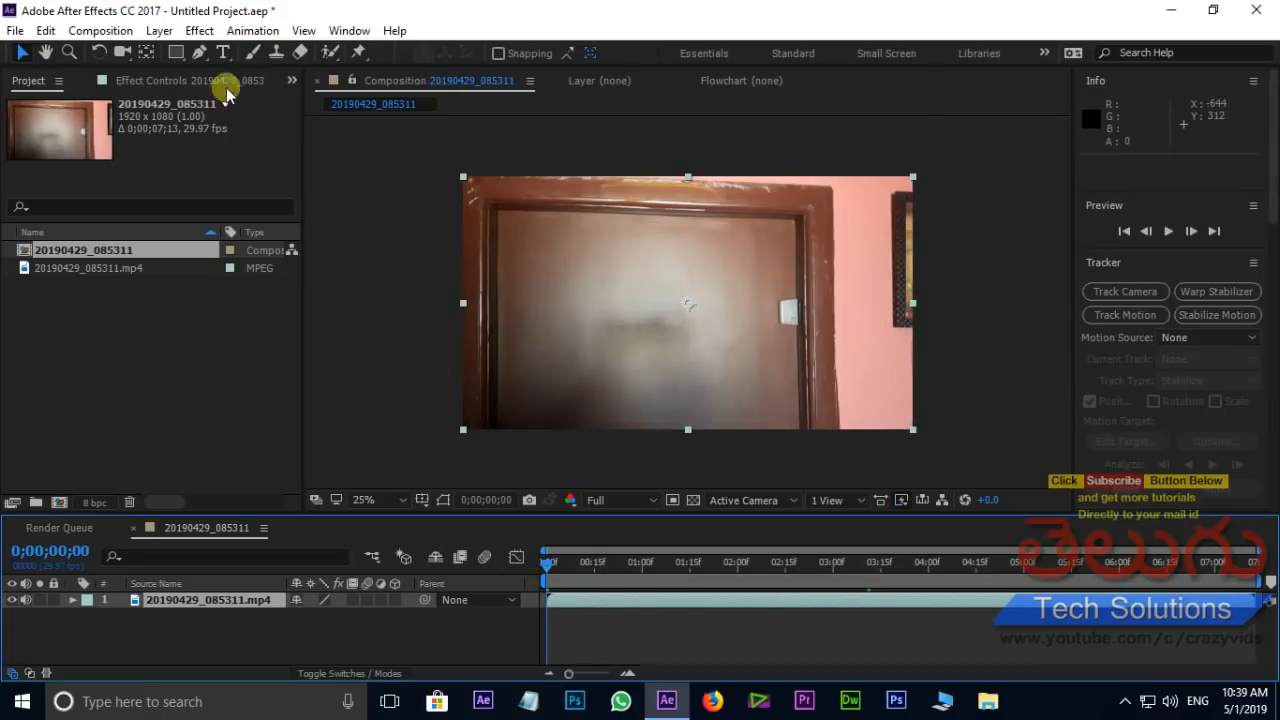
pyautogui.click(254, 31)
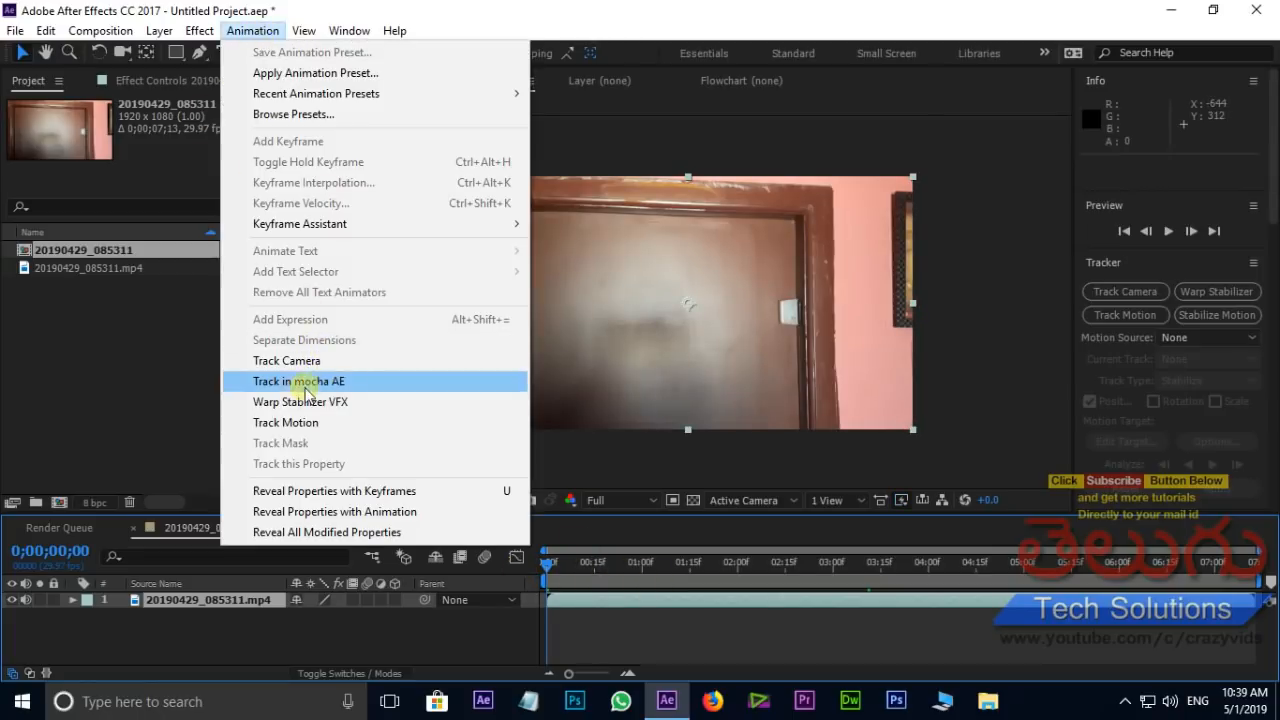
pyautogui.click(330, 384)
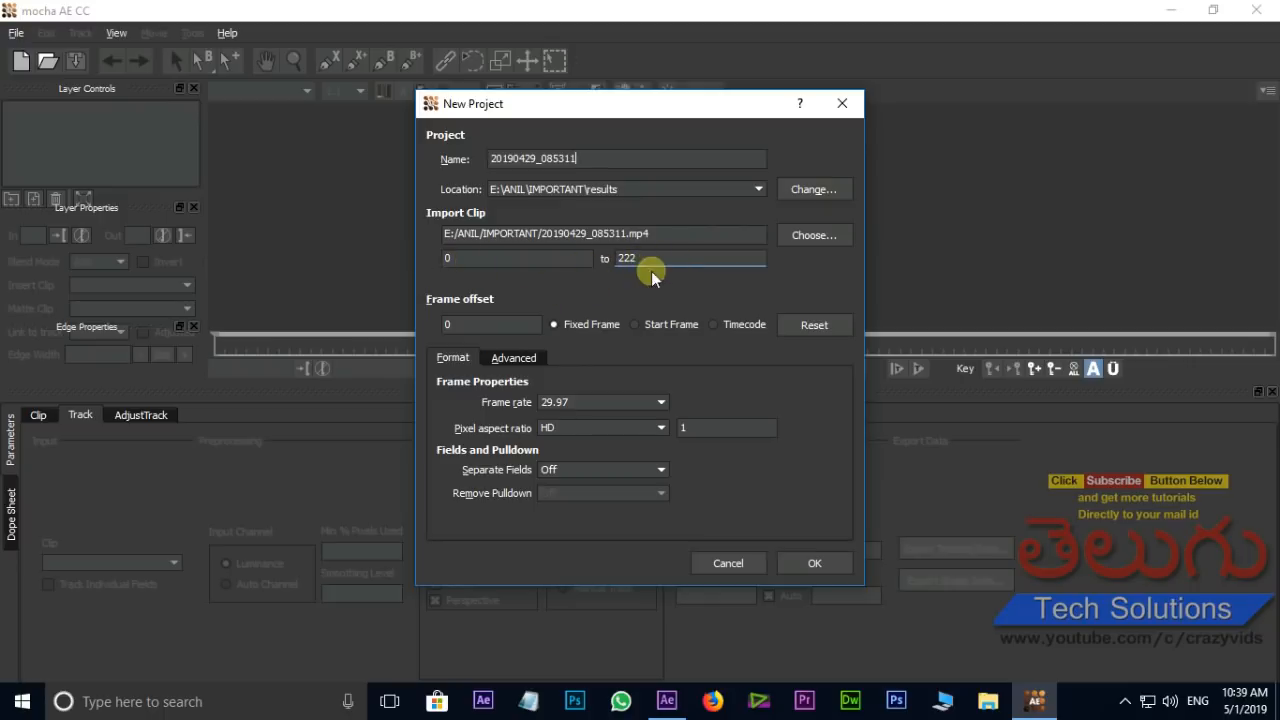
pyautogui.click(830, 564)
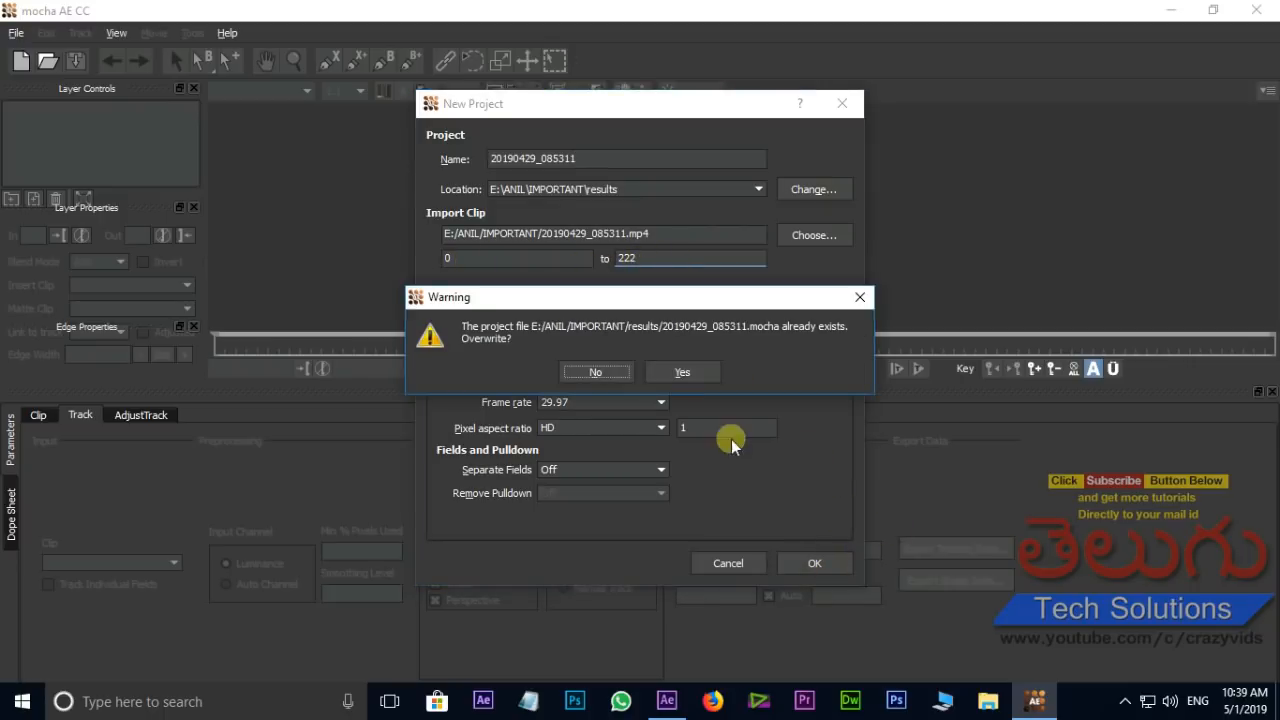
pyautogui.click(695, 371)
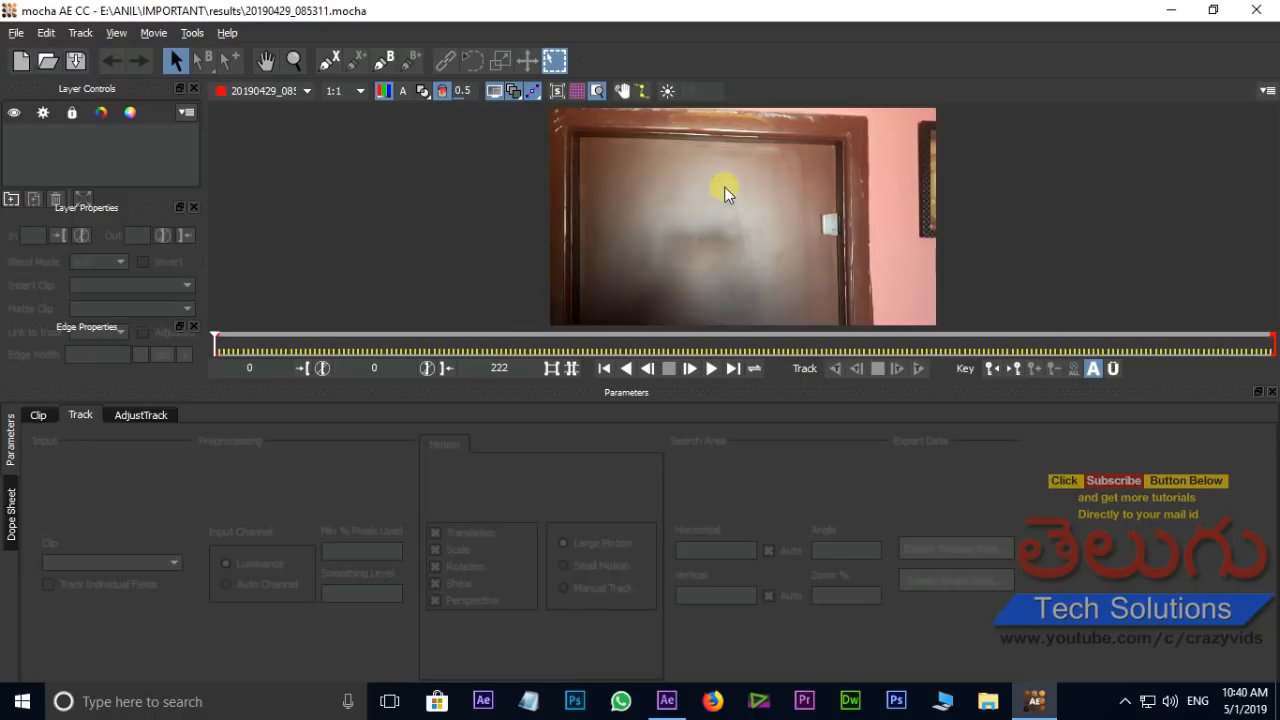
# Step: At frame 94, draw a closed four-point X-spline around the framed Buddha picture on the wall
pyautogui.moveTo(218, 344); pyautogui.dragTo(663, 347)
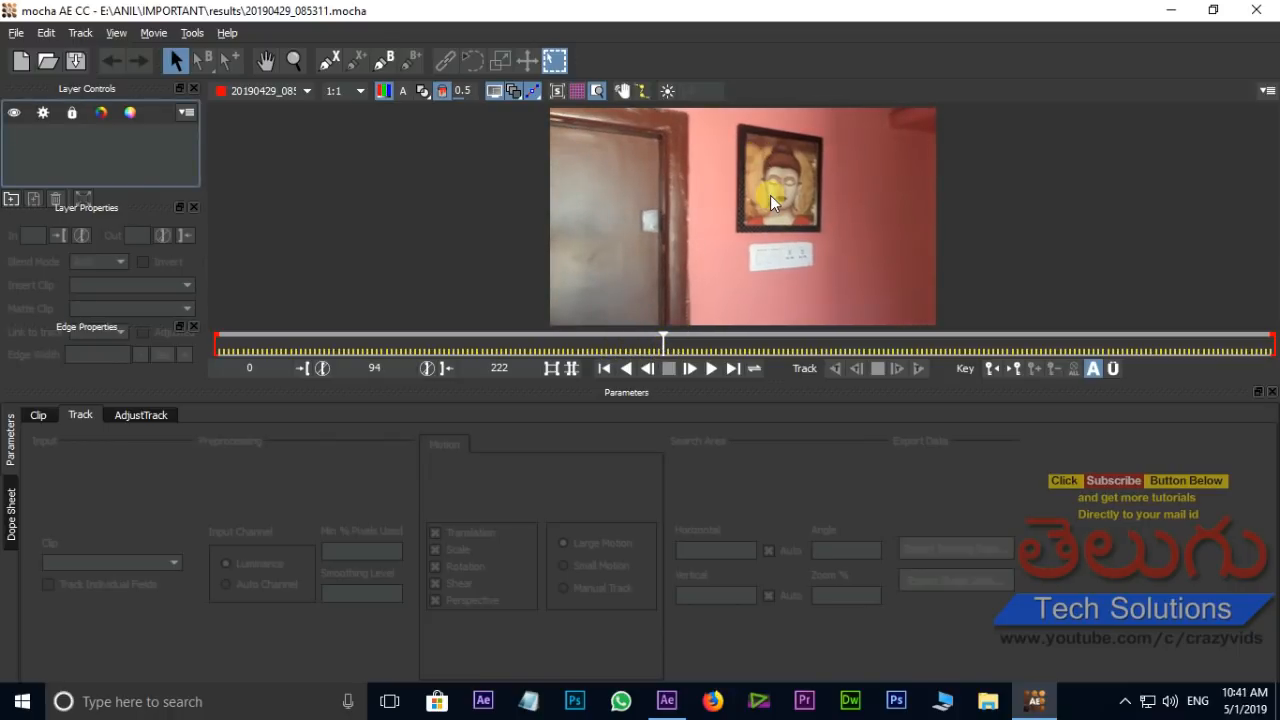
pyautogui.click(329, 61)
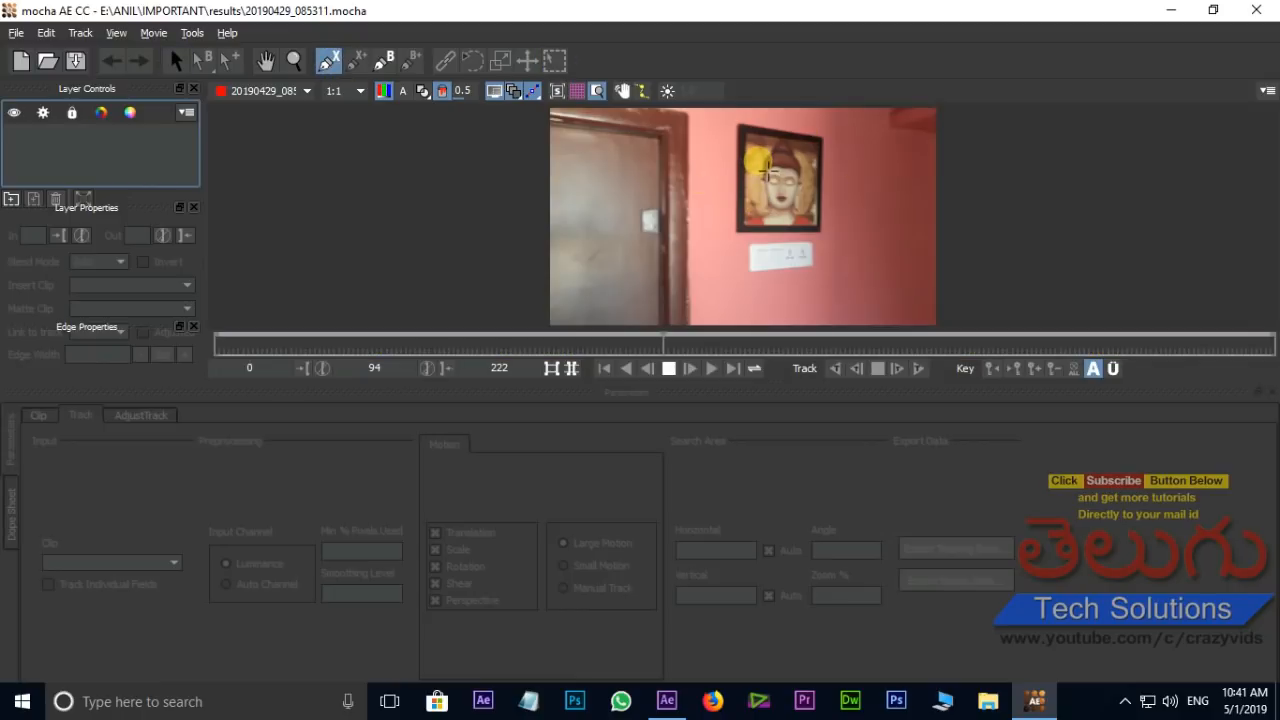
pyautogui.press('z')
pyautogui.moveTo(786, 195); pyautogui.dragTo(813, 92)
pyautogui.moveTo(788, 242); pyautogui.dragTo(832, 84)
pyautogui.moveTo(784, 192); pyautogui.dragTo(744, 230)
pyautogui.press('x')
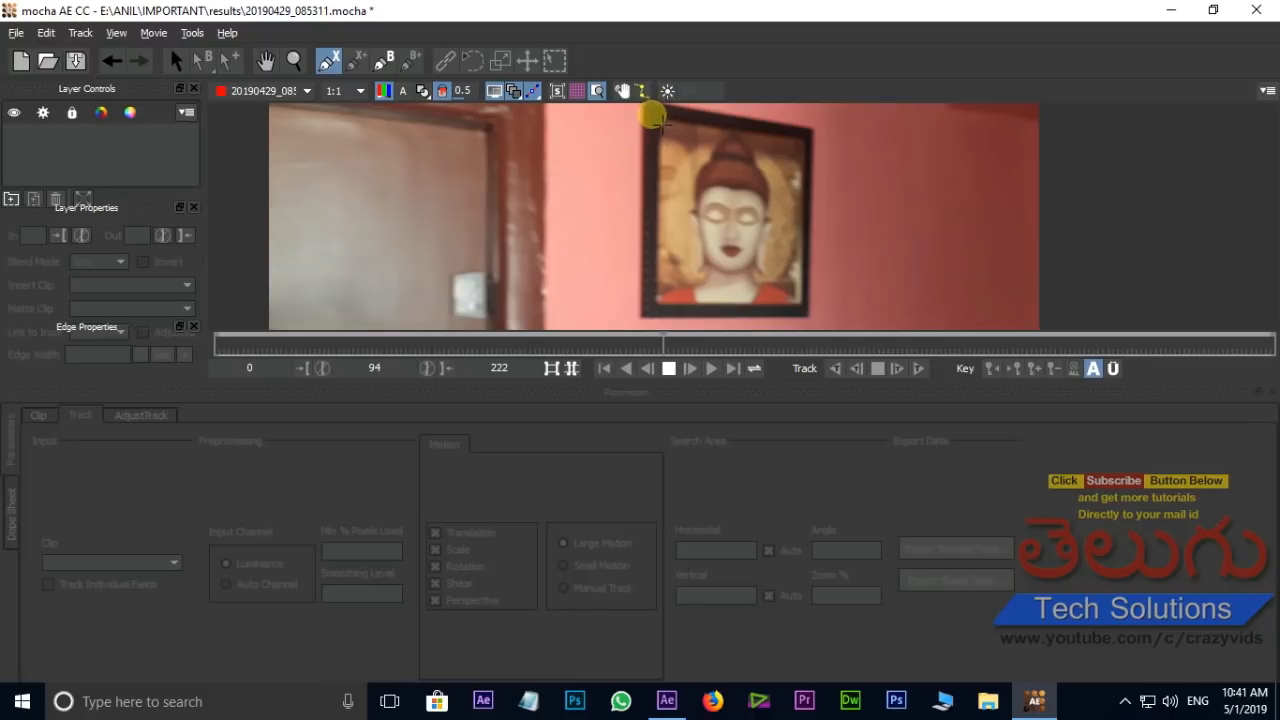
pyautogui.click(652, 113)
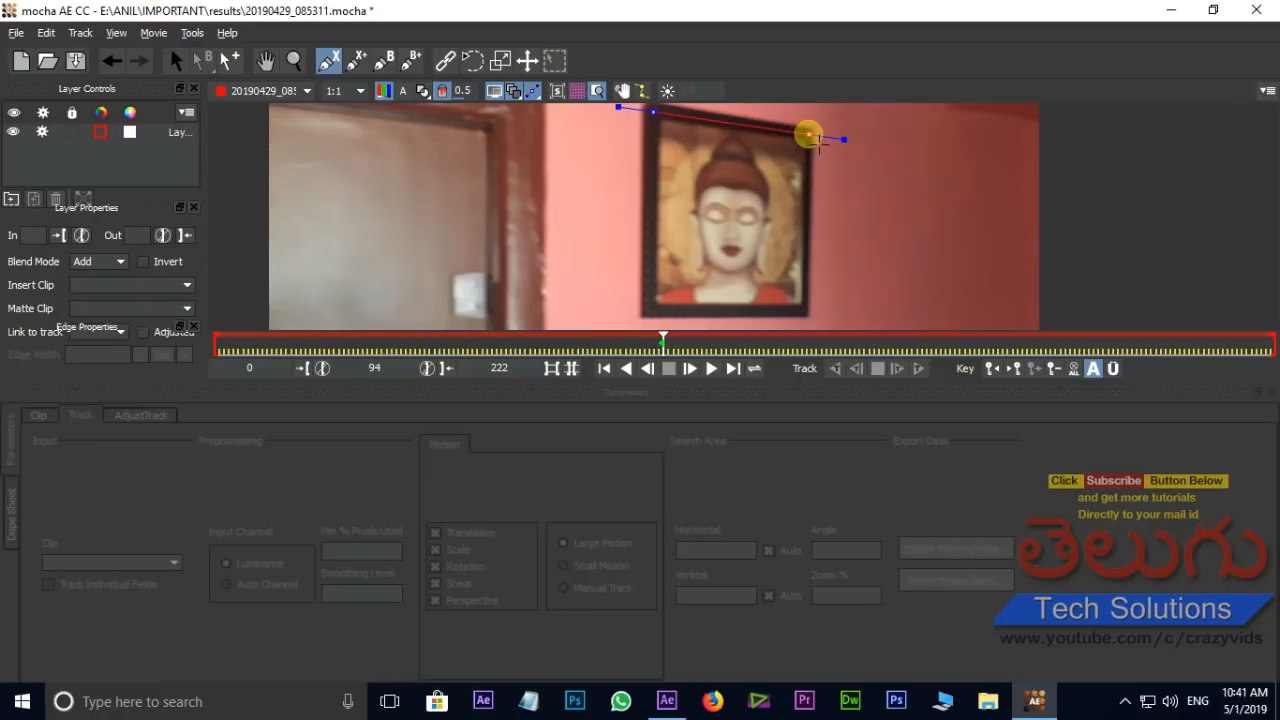
pyautogui.click(812, 136)
pyautogui.click(809, 312)
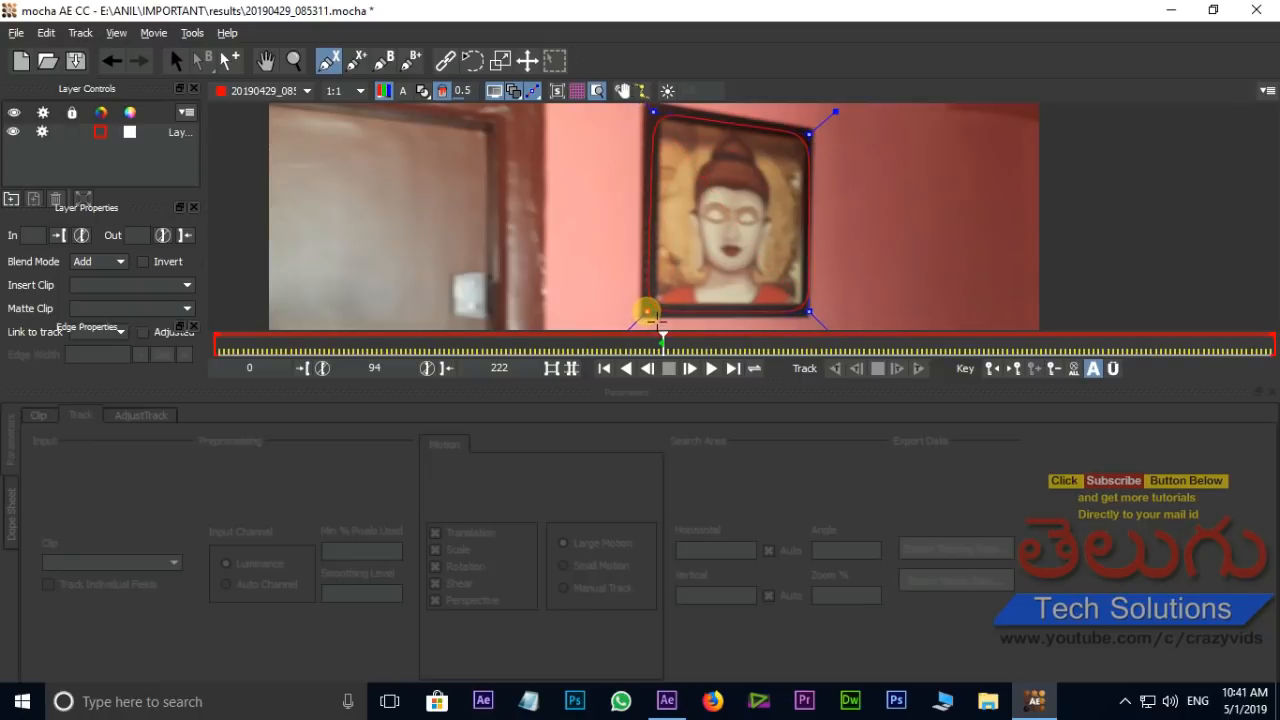
pyautogui.click(648, 311)
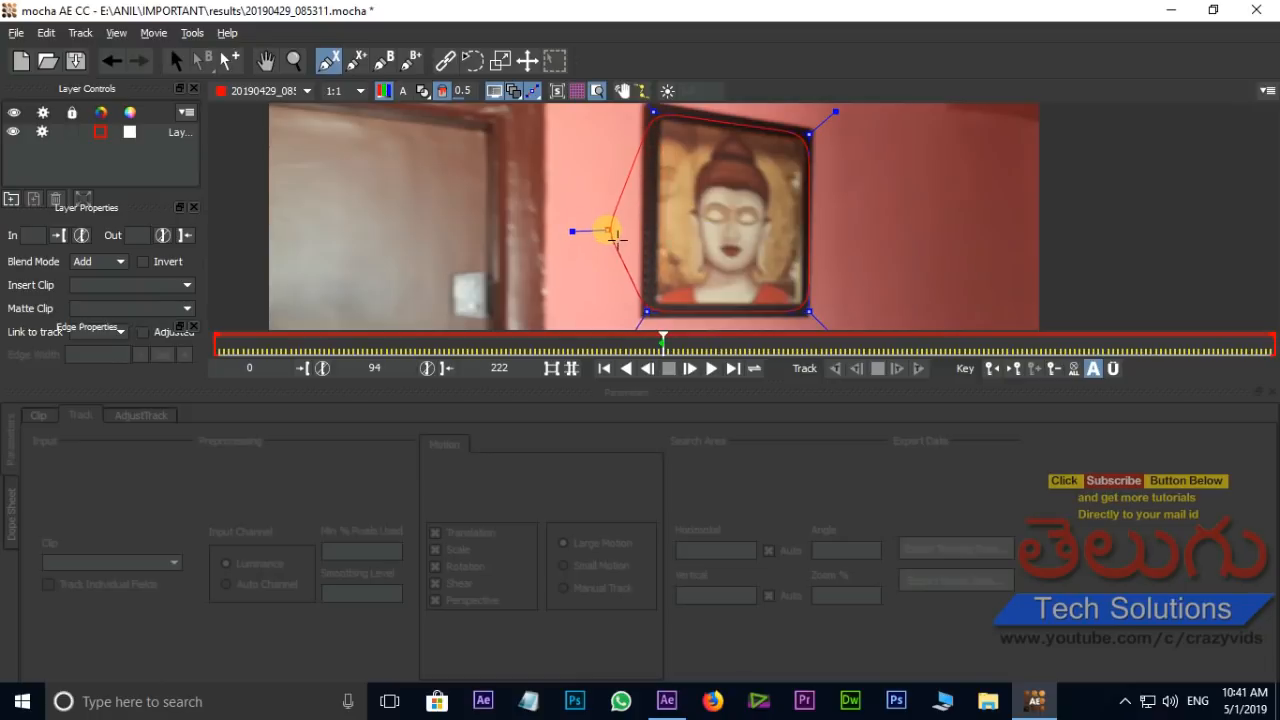
pyautogui.rightClick(615, 234)
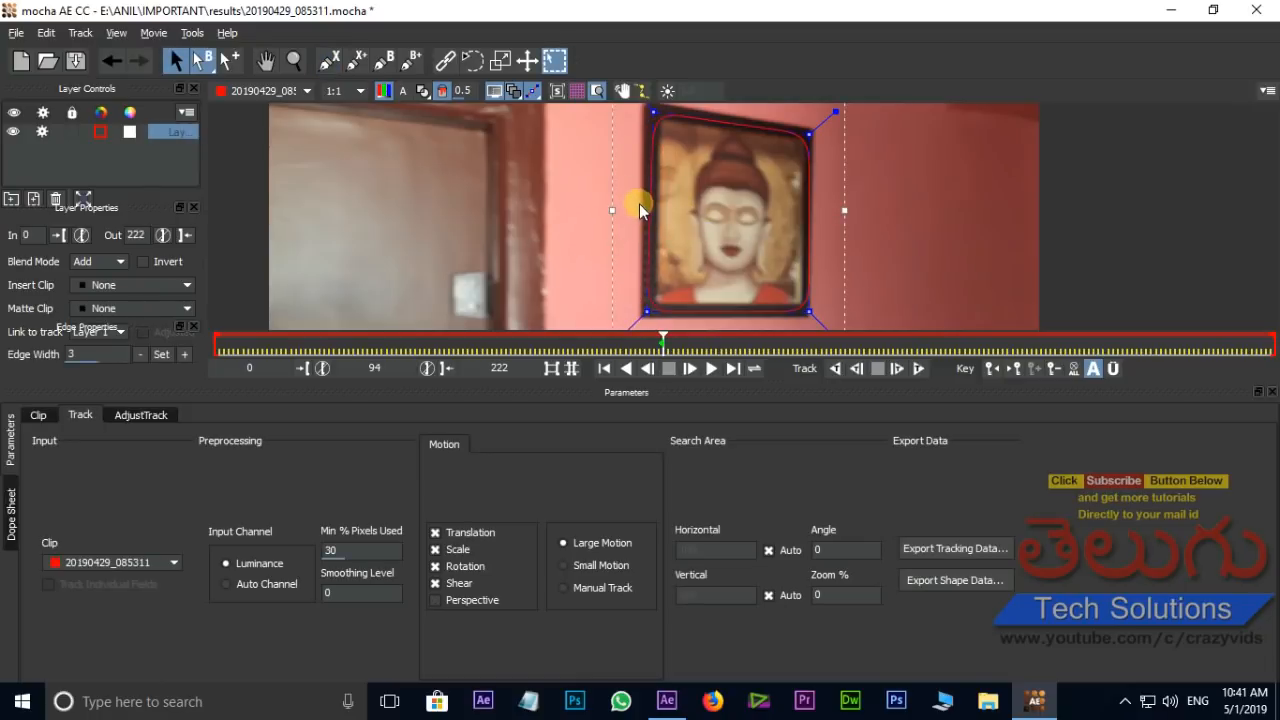
# Step: Show the planar surface and align its four corners with the corners of the framed Buddha picture
pyautogui.click(556, 92)
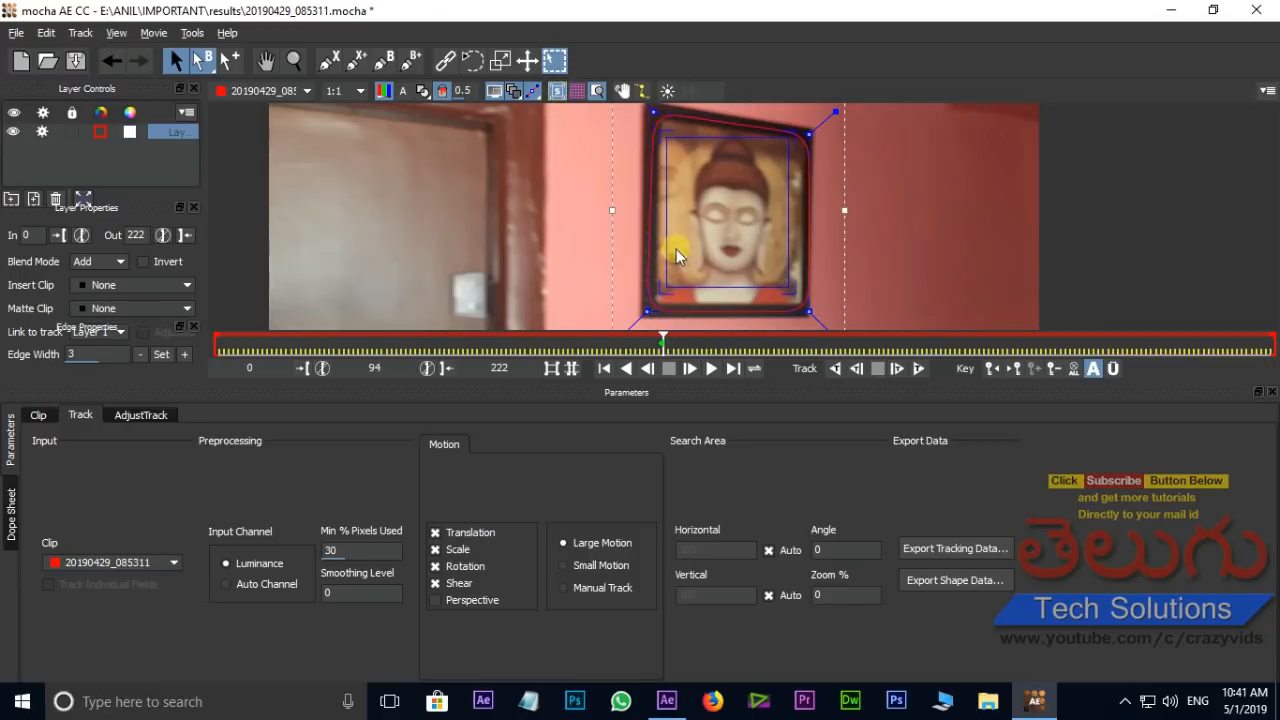
pyautogui.moveTo(679, 147); pyautogui.dragTo(660, 118)
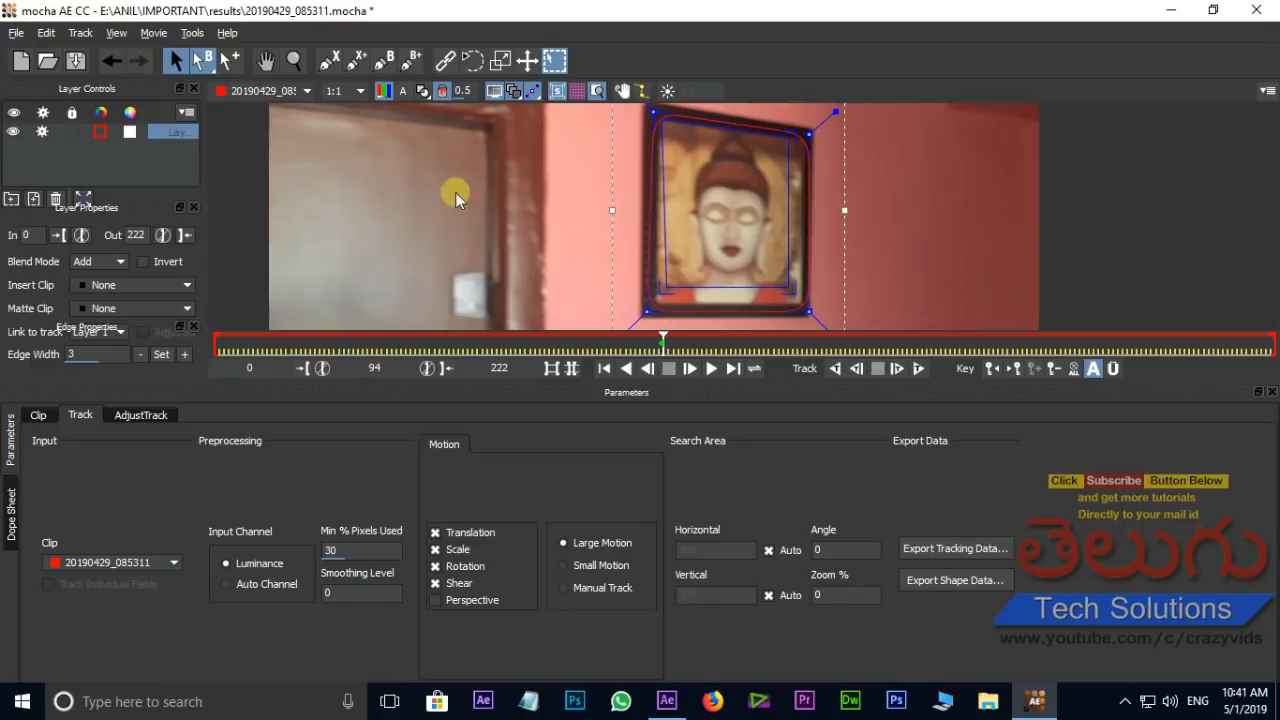
pyautogui.moveTo(669, 131); pyautogui.dragTo(667, 130)
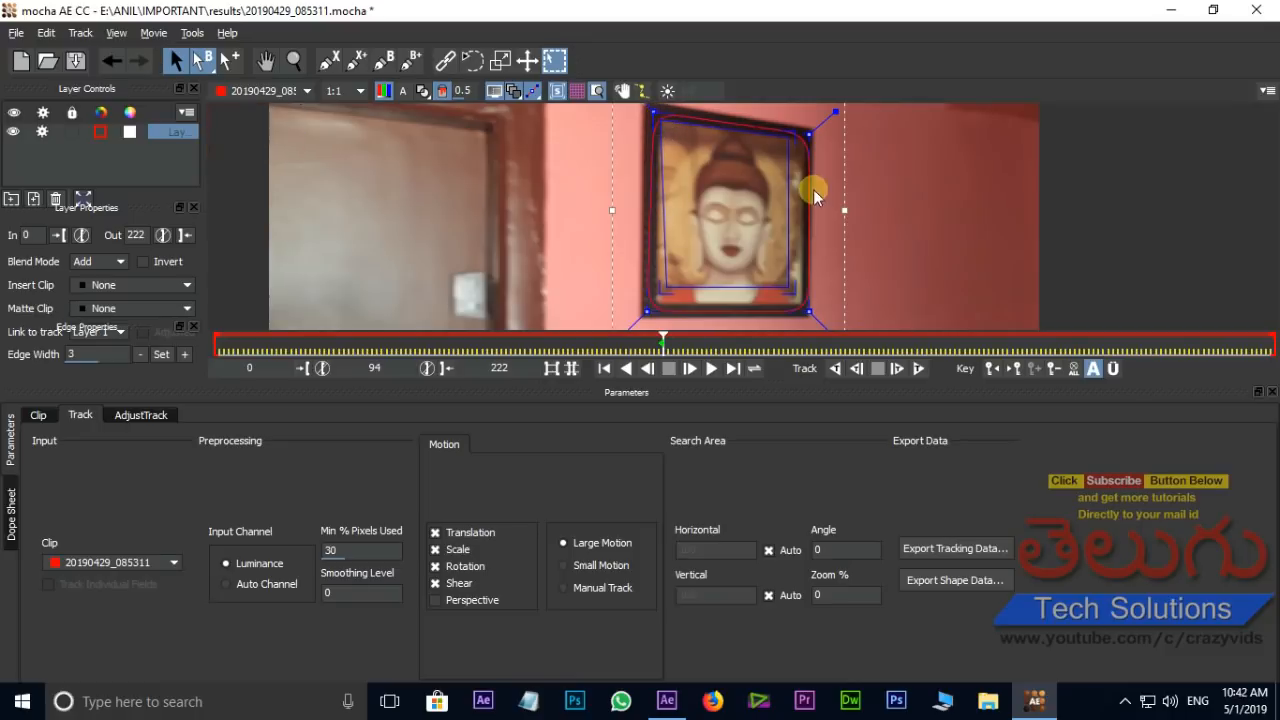
pyautogui.moveTo(800, 140)
pyautogui.mouseDown()
pyautogui.moveTo(817, 148)
pyautogui.moveTo(808, 140)
pyautogui.mouseUp()
pyautogui.moveTo(666, 290); pyautogui.dragTo(670, 315)
pyautogui.moveTo(786, 281); pyautogui.dragTo(809, 312)
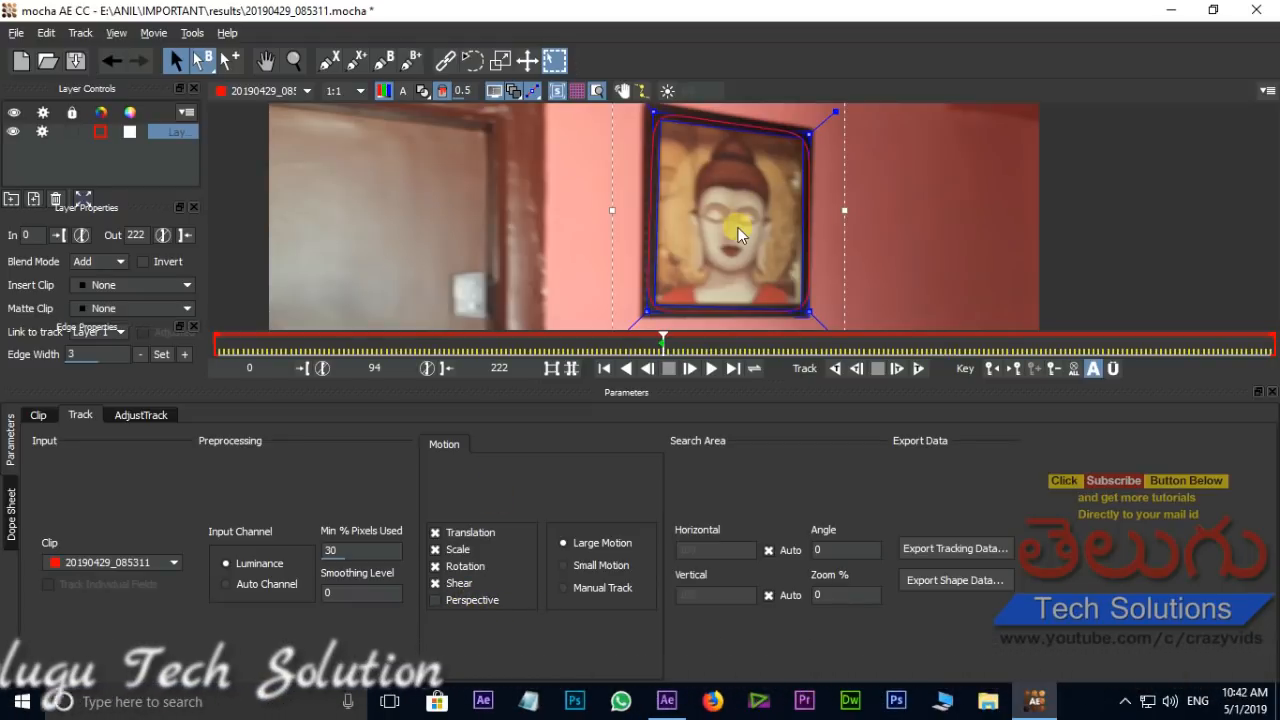
# Step: Include perspective motion, set the minimum percentage of pixels used to 100, and track the picture layer forward to frame 182
pyautogui.click(435, 601)
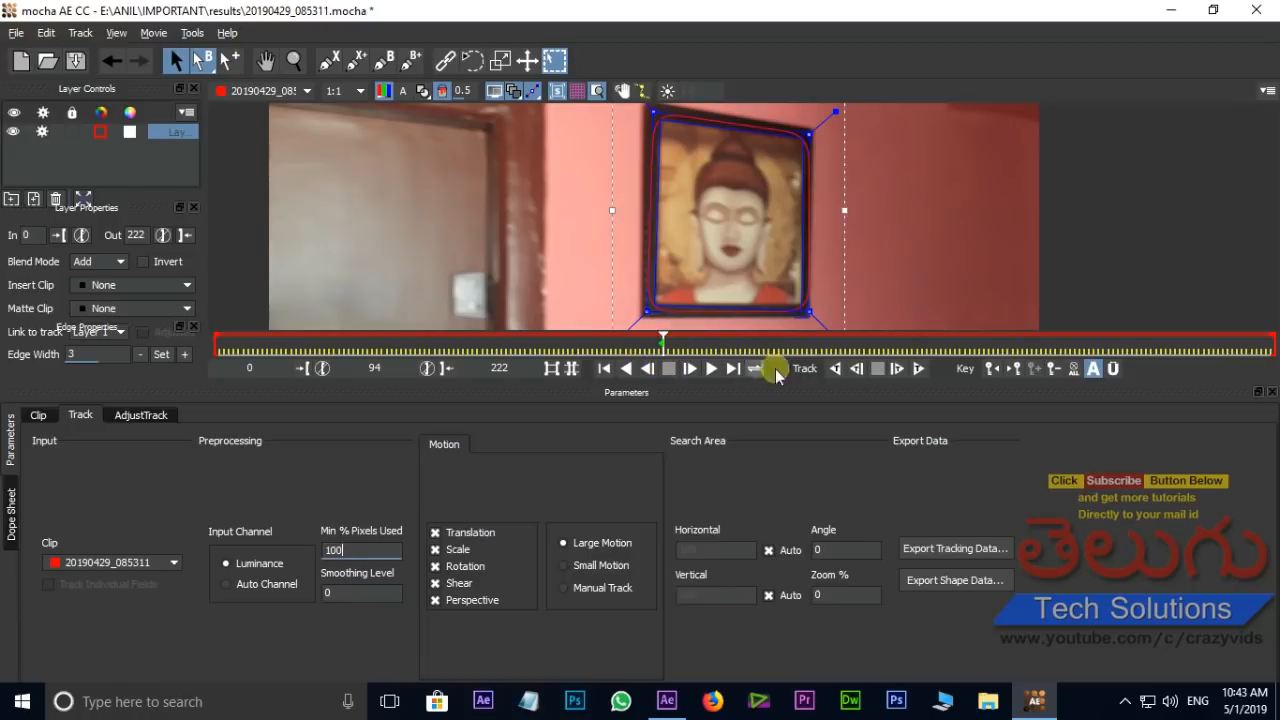
pyautogui.click(919, 370)
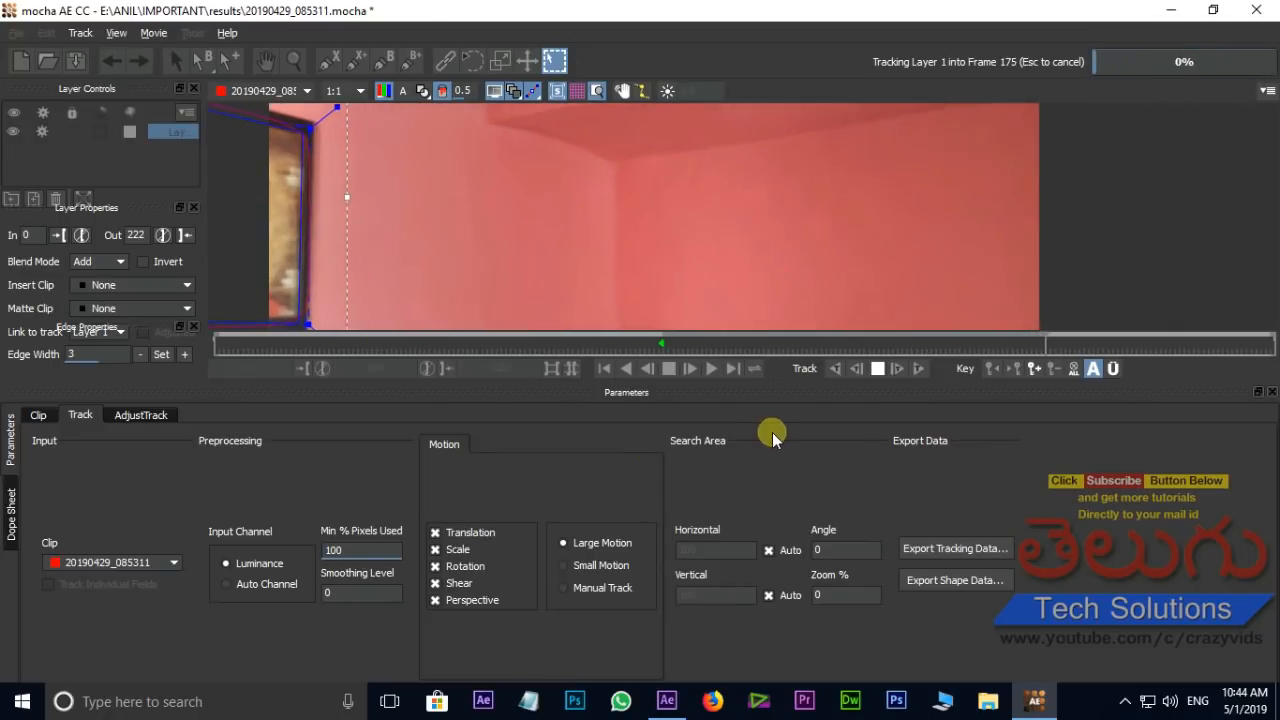
pyautogui.click(877, 370)
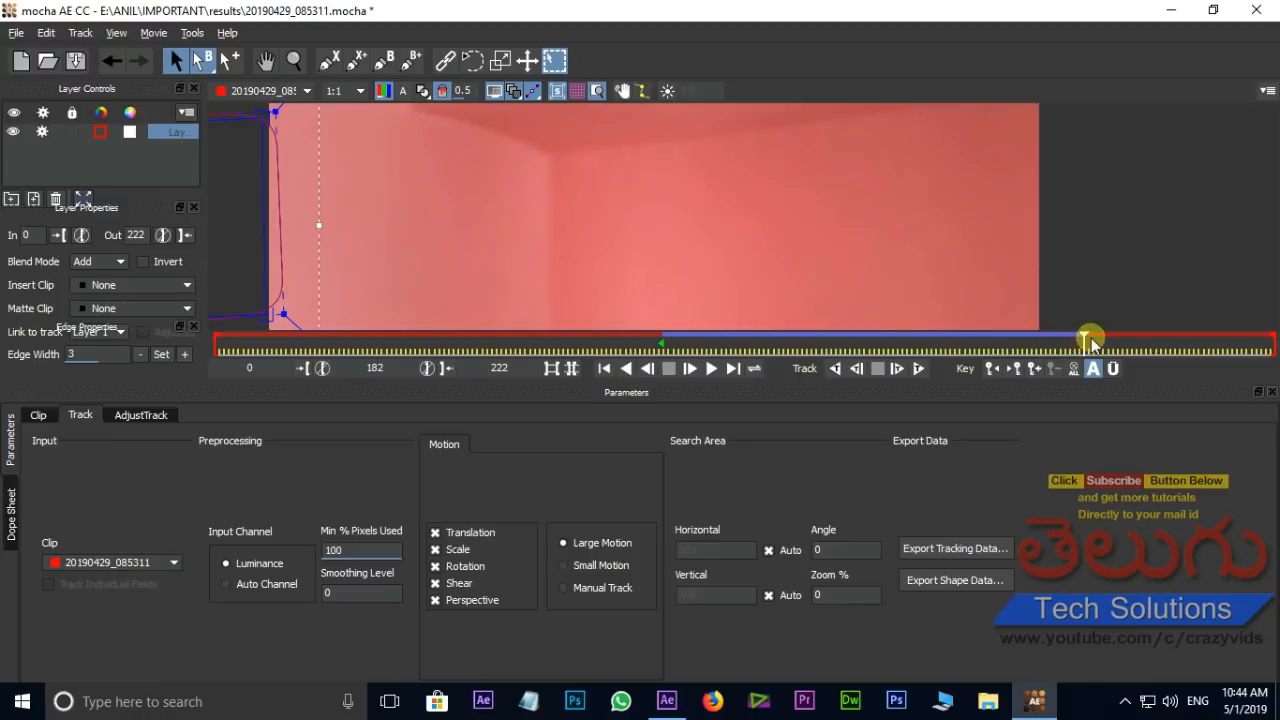
# Step: Return to frame 94 and track the picture layer backward to the start of the clip
pyautogui.moveTo(1088, 342); pyautogui.dragTo(664, 350)
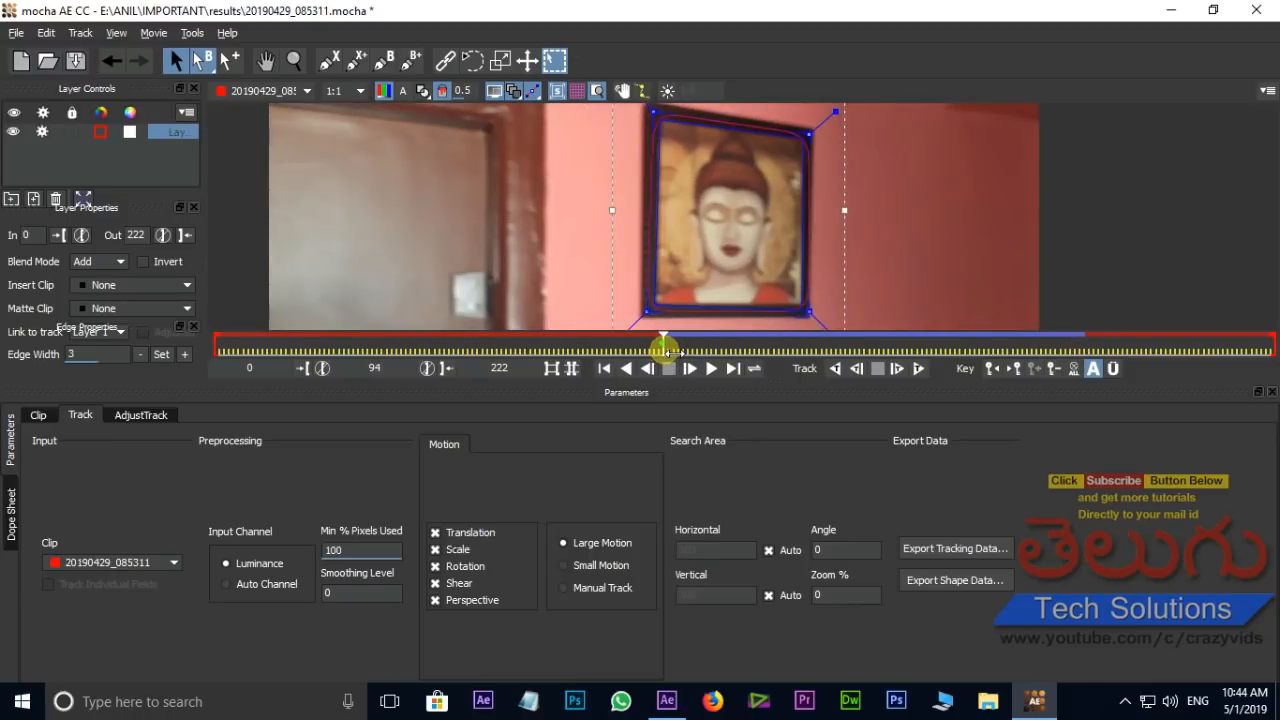
pyautogui.click(835, 369)
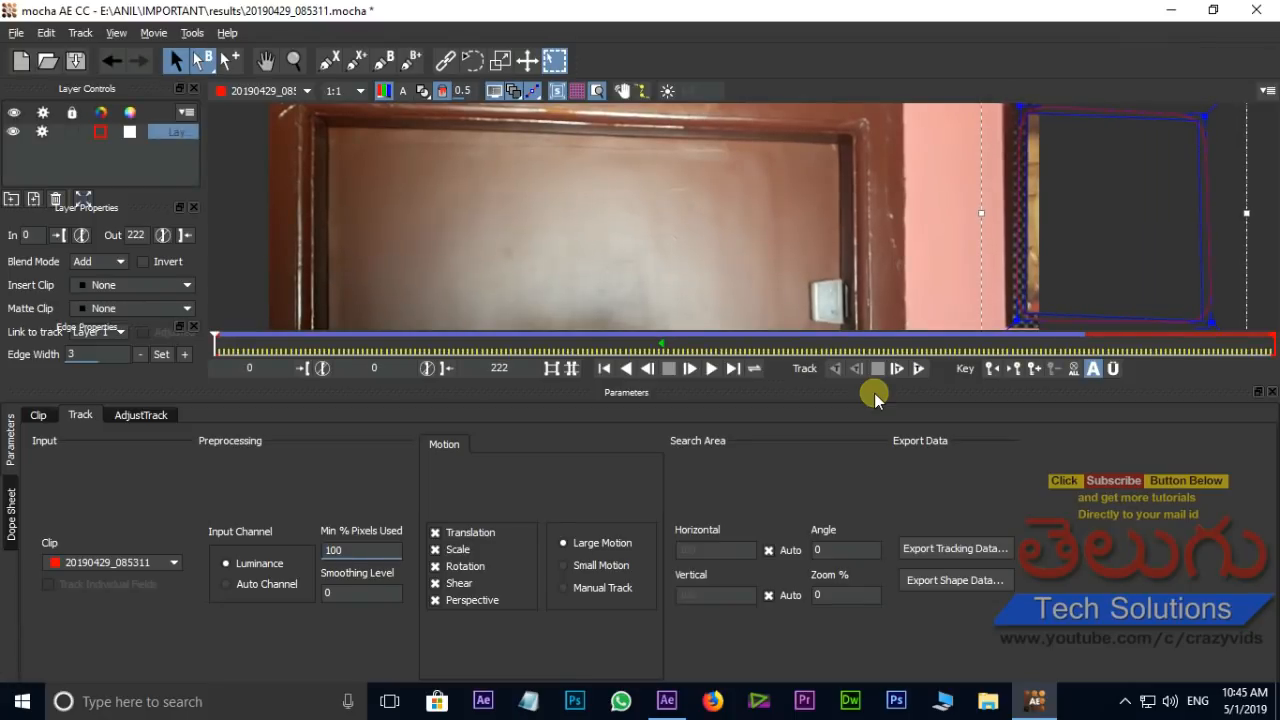
# Step: Insert the Grid8x8 clip on the tracked surface and scrub through the footage to check the track
pyautogui.moveTo(218, 348); pyautogui.dragTo(613, 368)
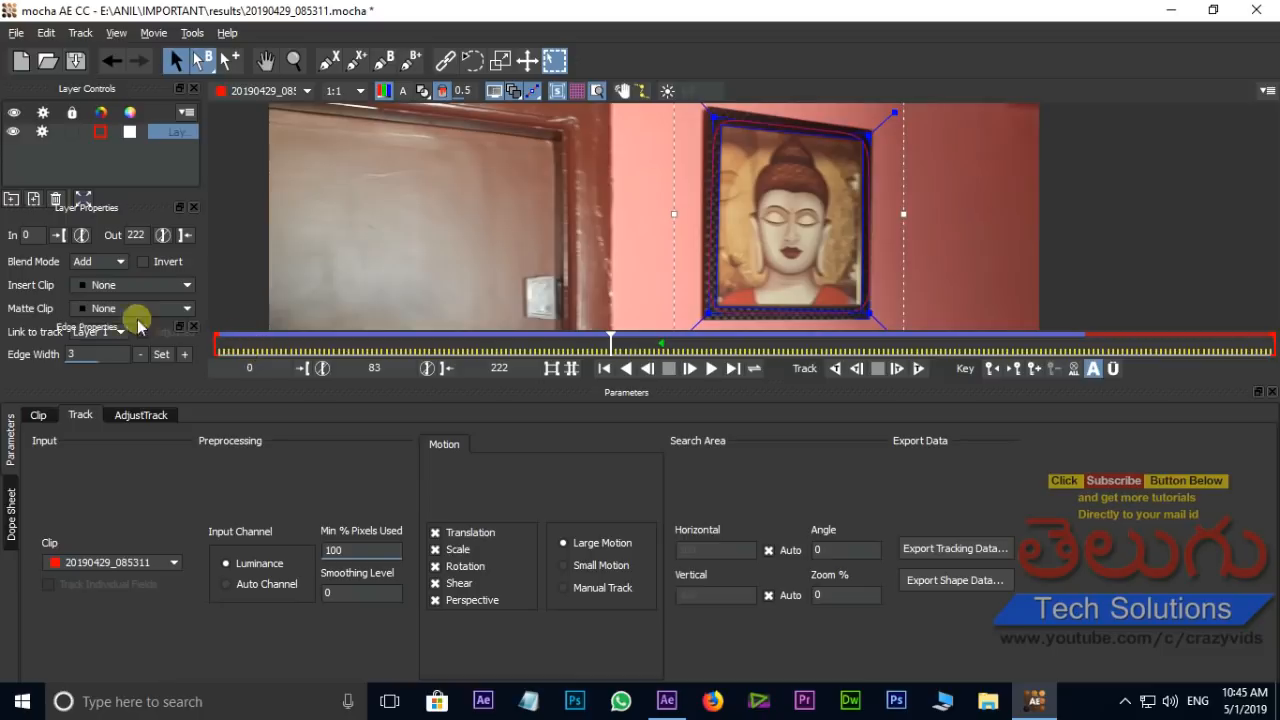
pyautogui.click(166, 290)
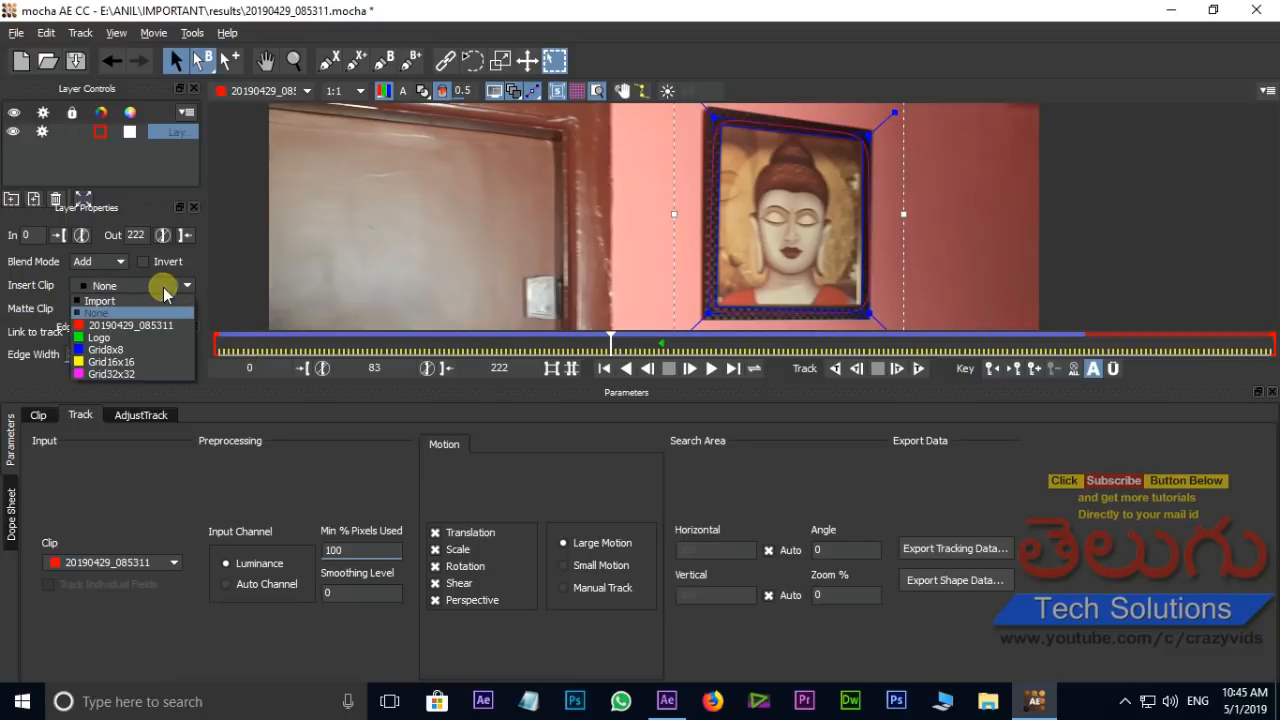
pyautogui.click(118, 350)
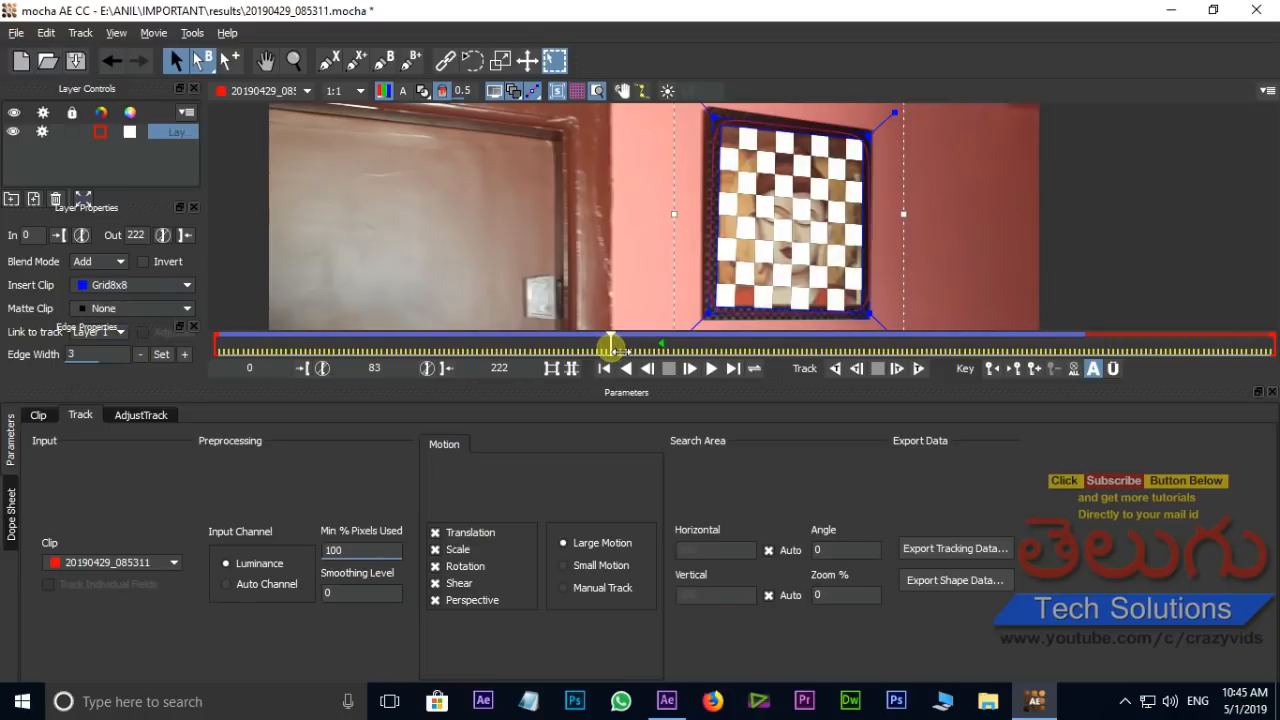
pyautogui.moveTo(610, 347); pyautogui.dragTo(903, 352)
pyautogui.moveTo(645, 357); pyautogui.dragTo(210, 348)
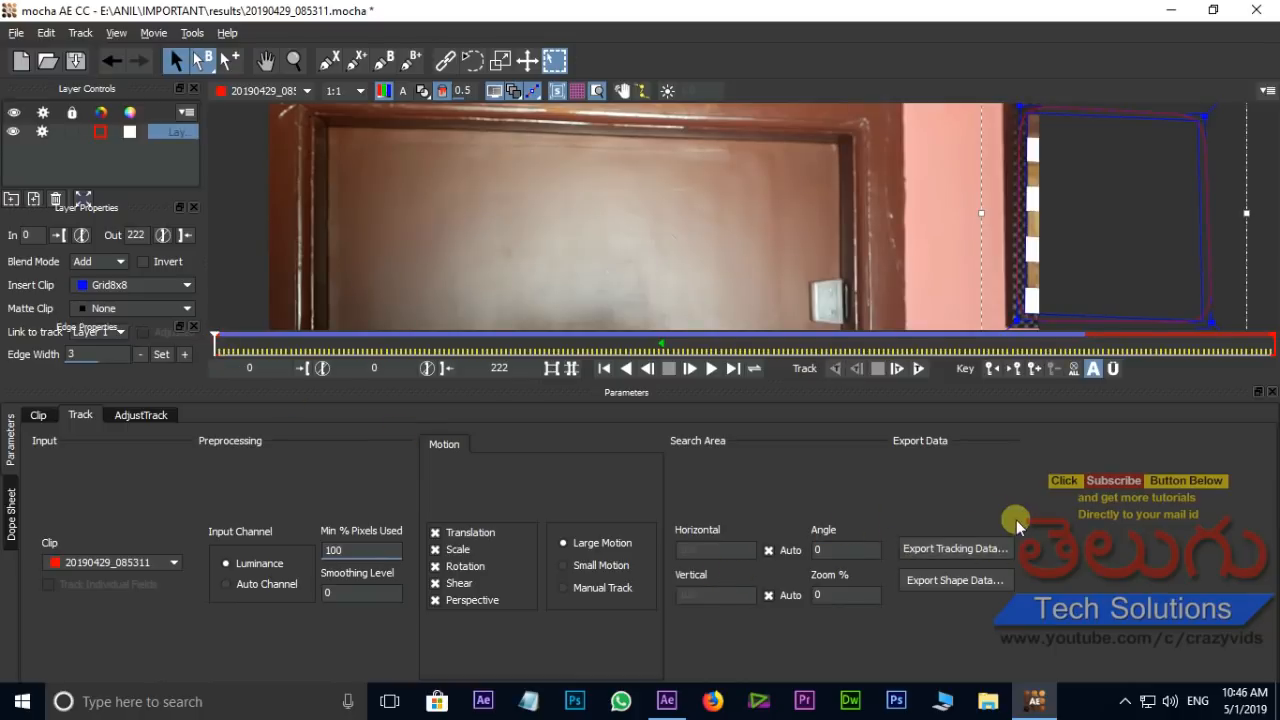
# Step: Copy the tracking data to the clipboard in the After Effects Corner Pin [supports motion blur] format
pyautogui.click(977, 553)
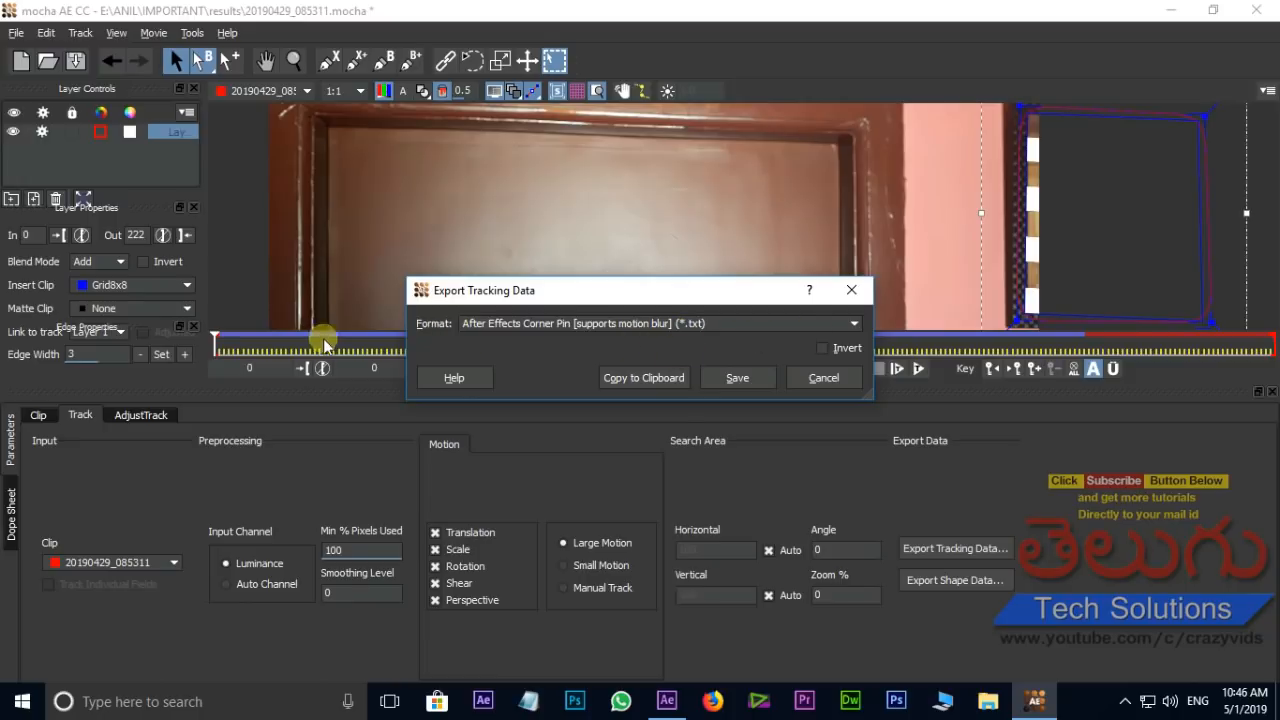
pyautogui.click(851, 327)
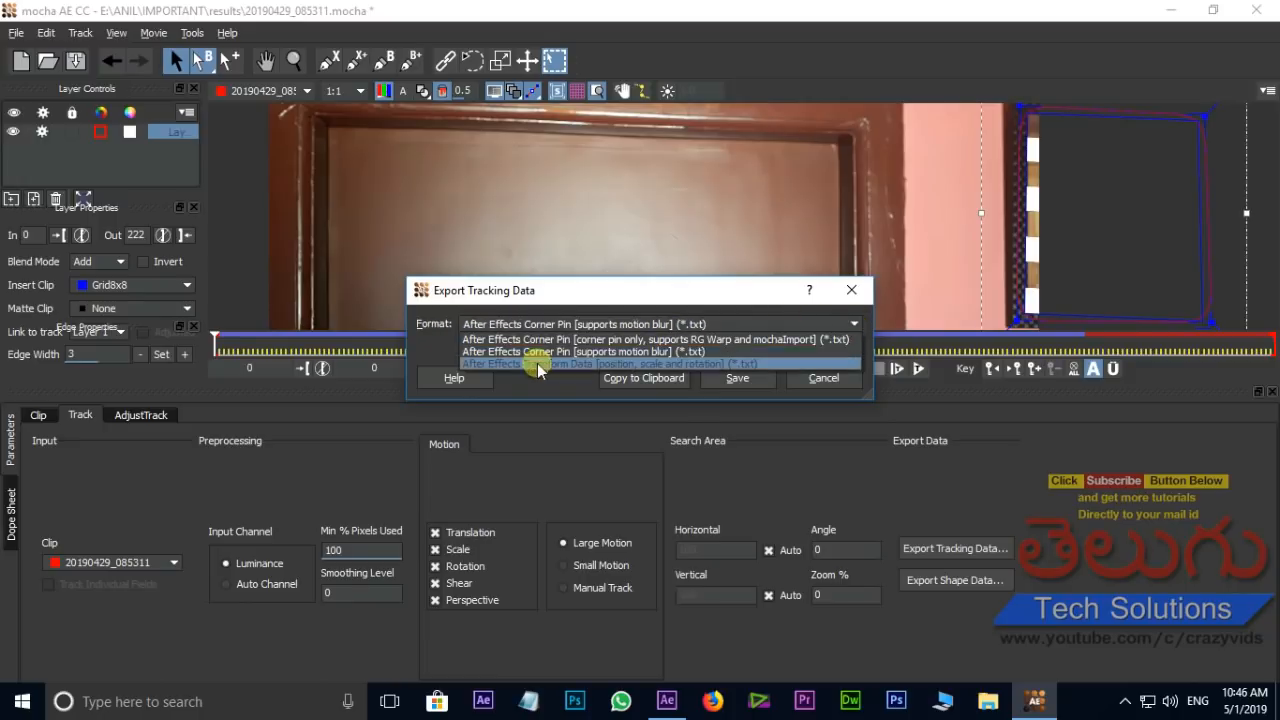
pyautogui.click(652, 352)
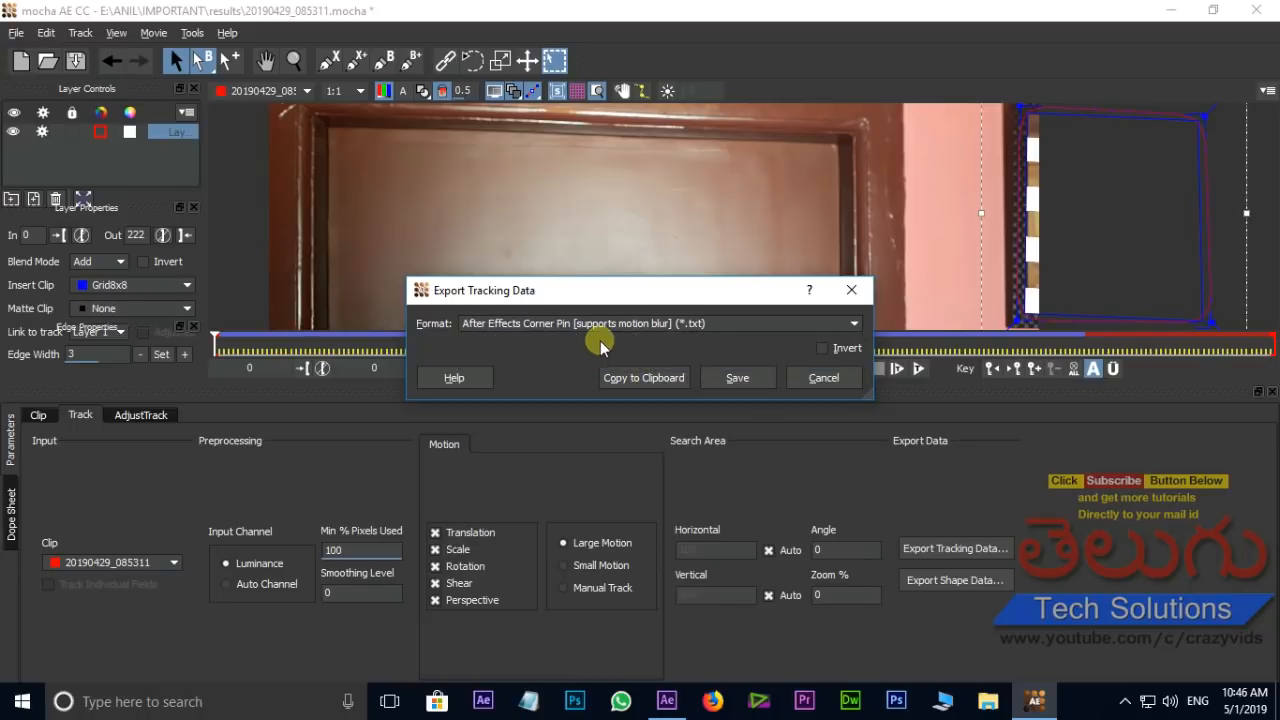
pyautogui.click(650, 379)
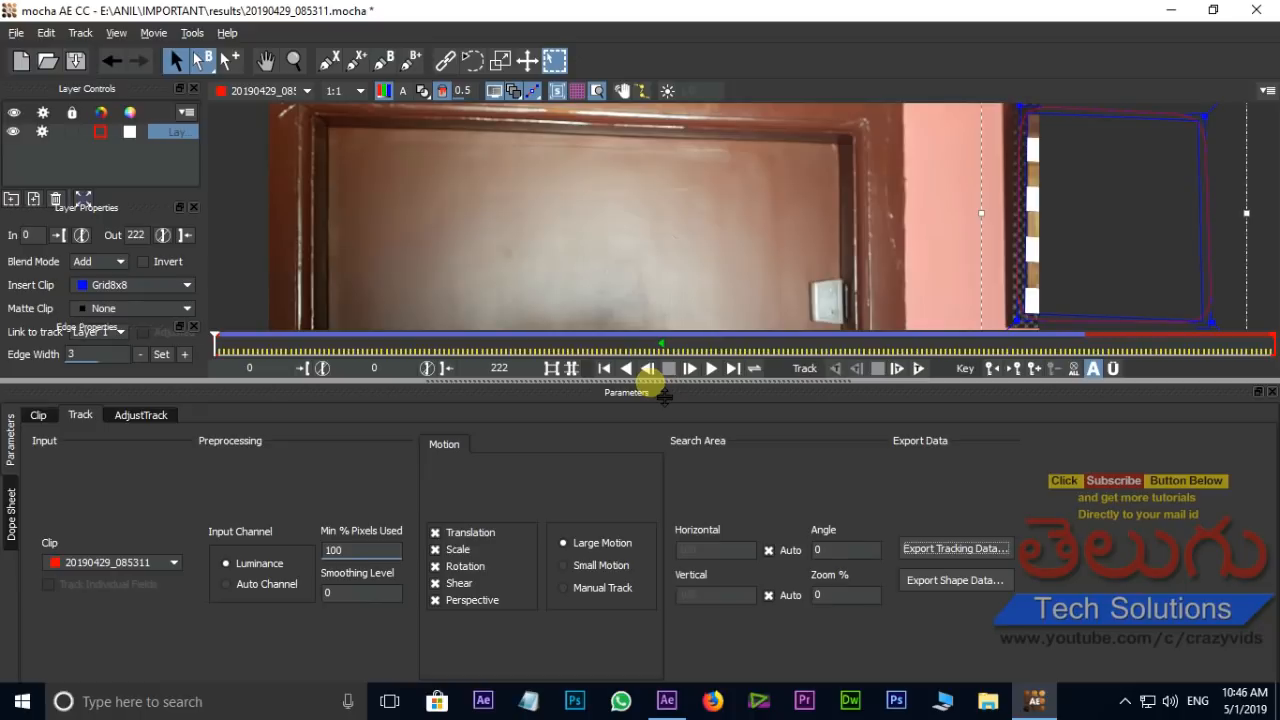
# Step: Switch to After Effects and add a new 1920 × 1080 black solid above the footage in the 20190429_085311 composition
pyautogui.click(668, 701)
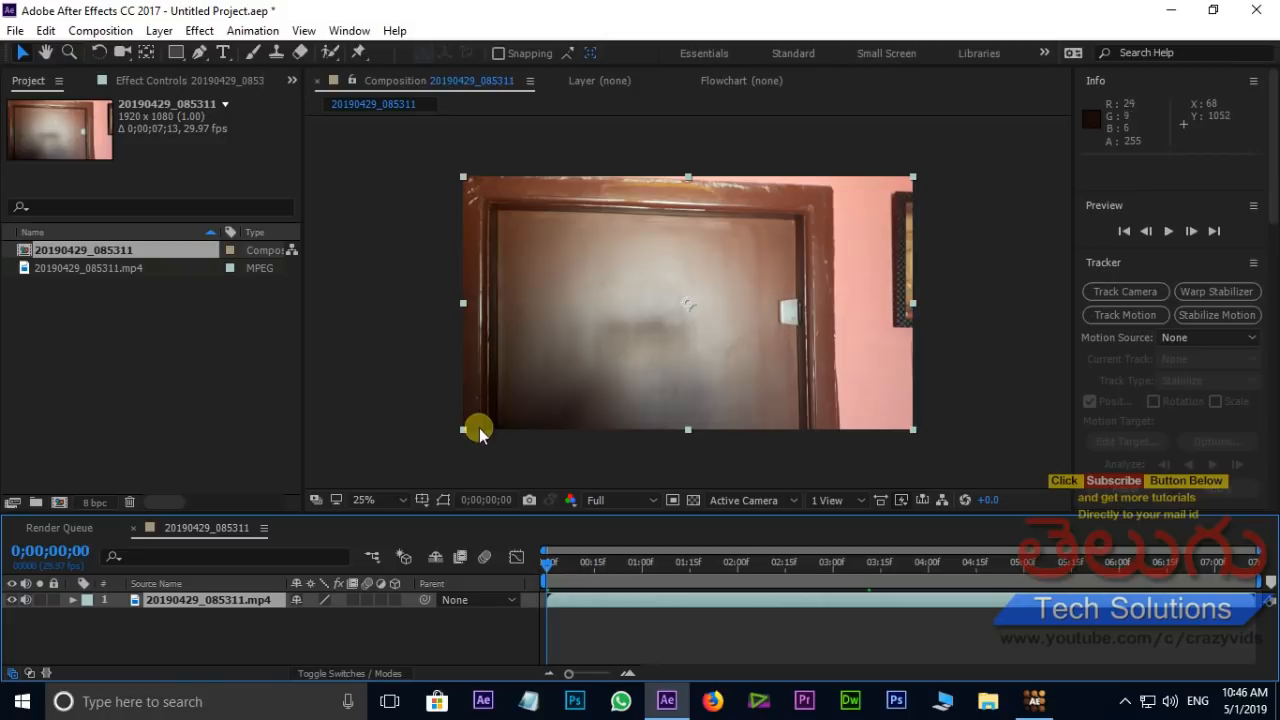
pyautogui.rightClick(237, 636)
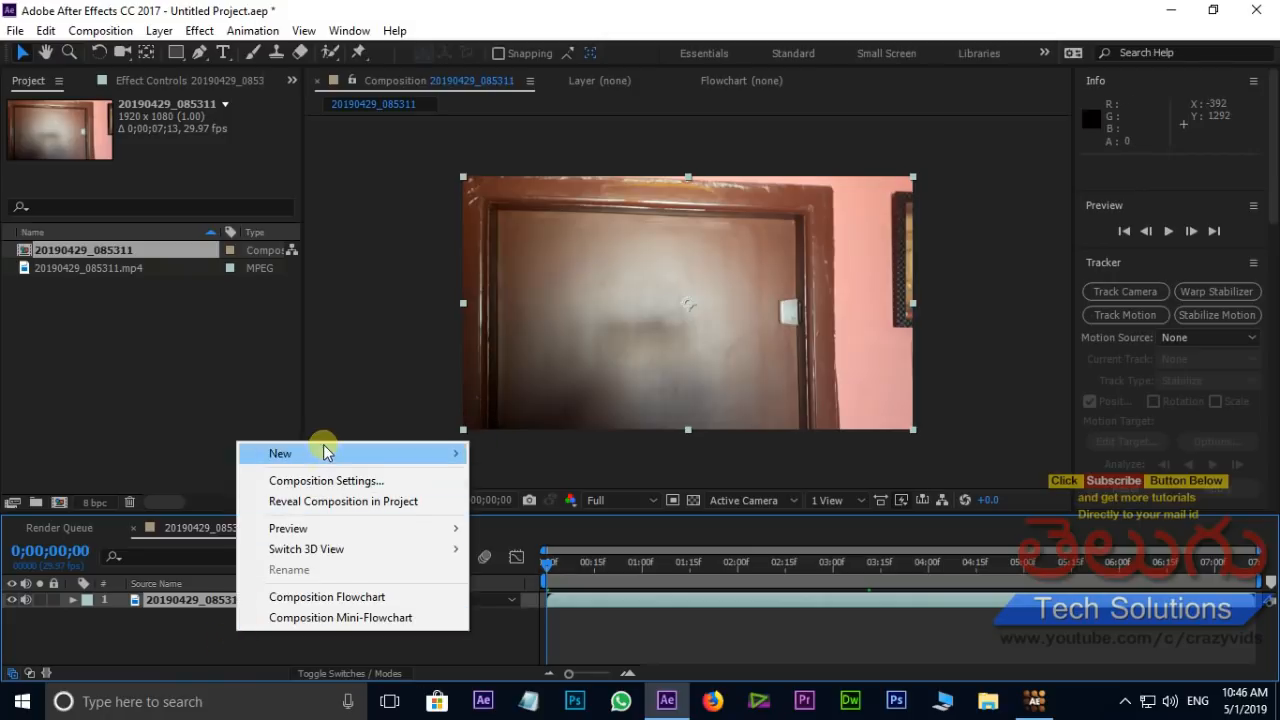
pyautogui.moveTo(457, 452)
pyautogui.click(547, 505)
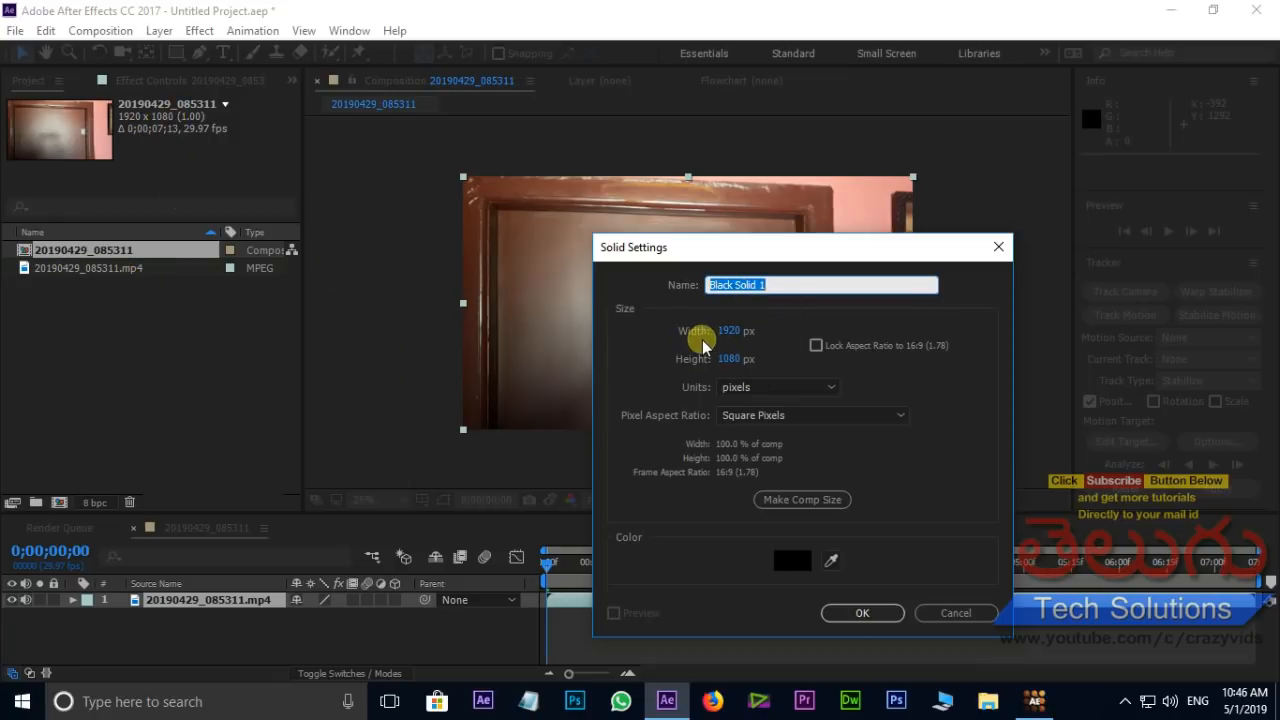
pyautogui.click(862, 612)
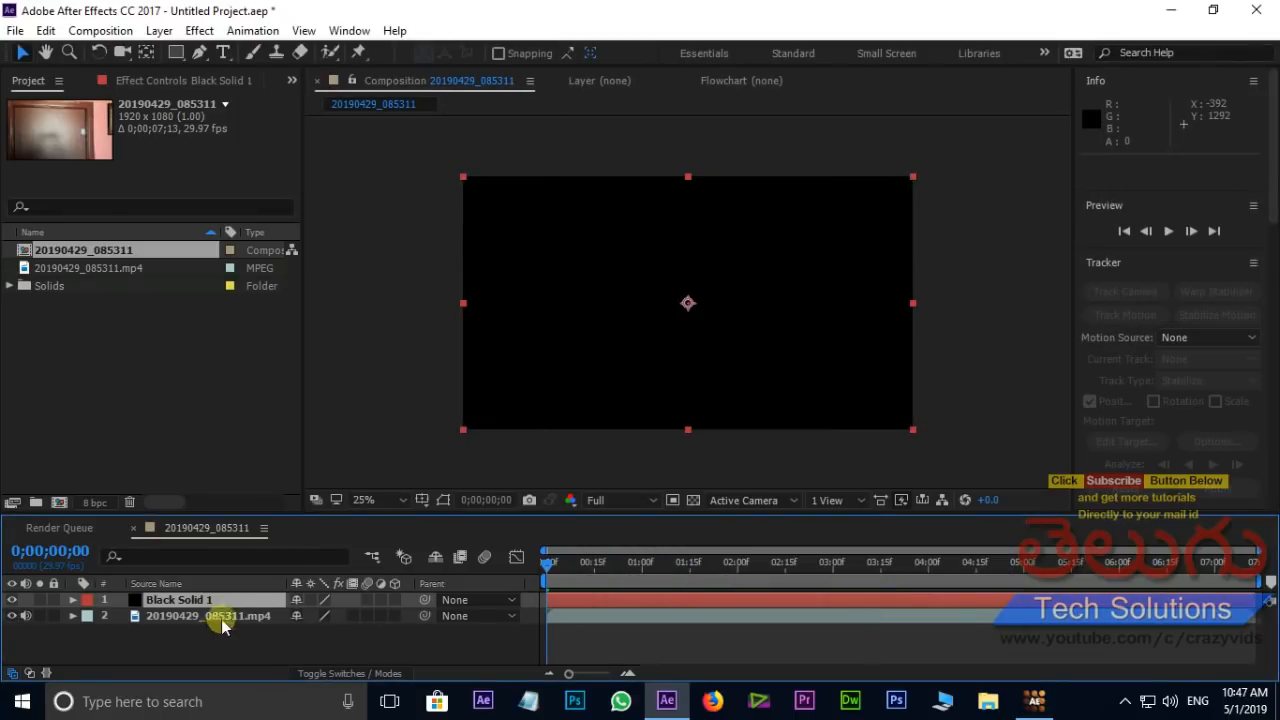
# Step: Paste the copied corner pin tracking data onto Black Solid 1 and scrub the timeline to check its fit in the frame
pyautogui.click(42, 32)
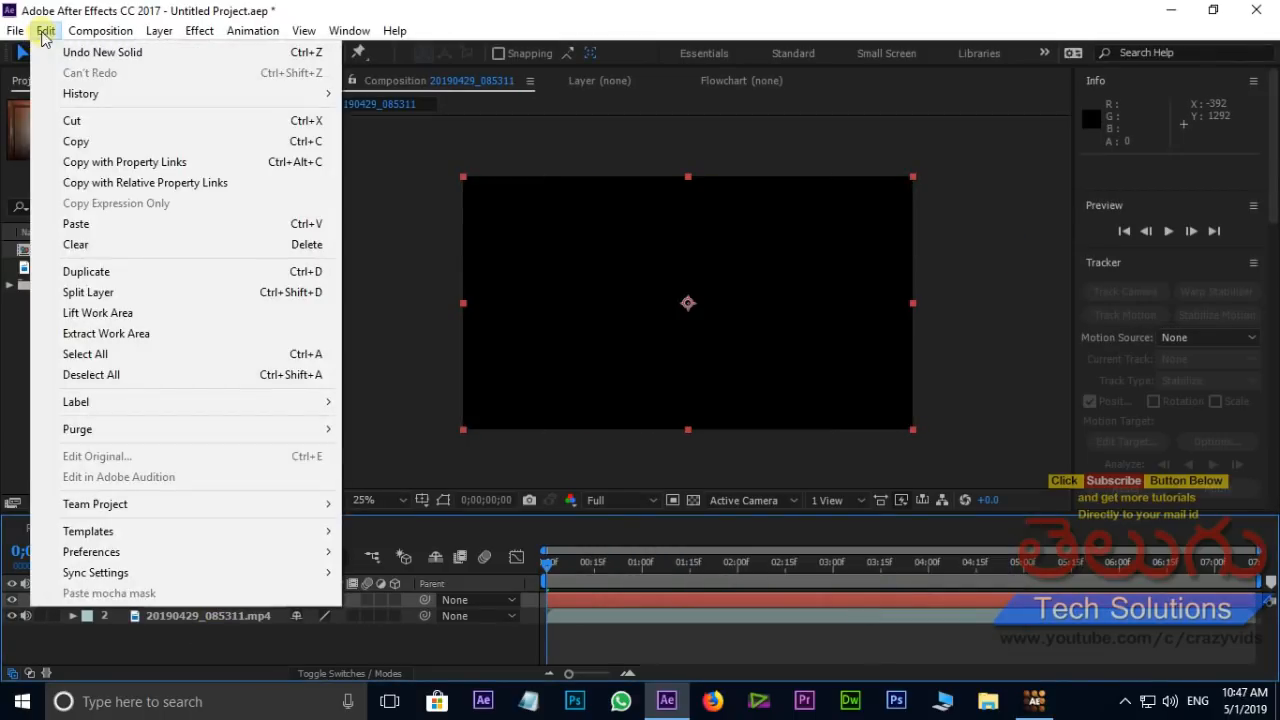
pyautogui.click(90, 223)
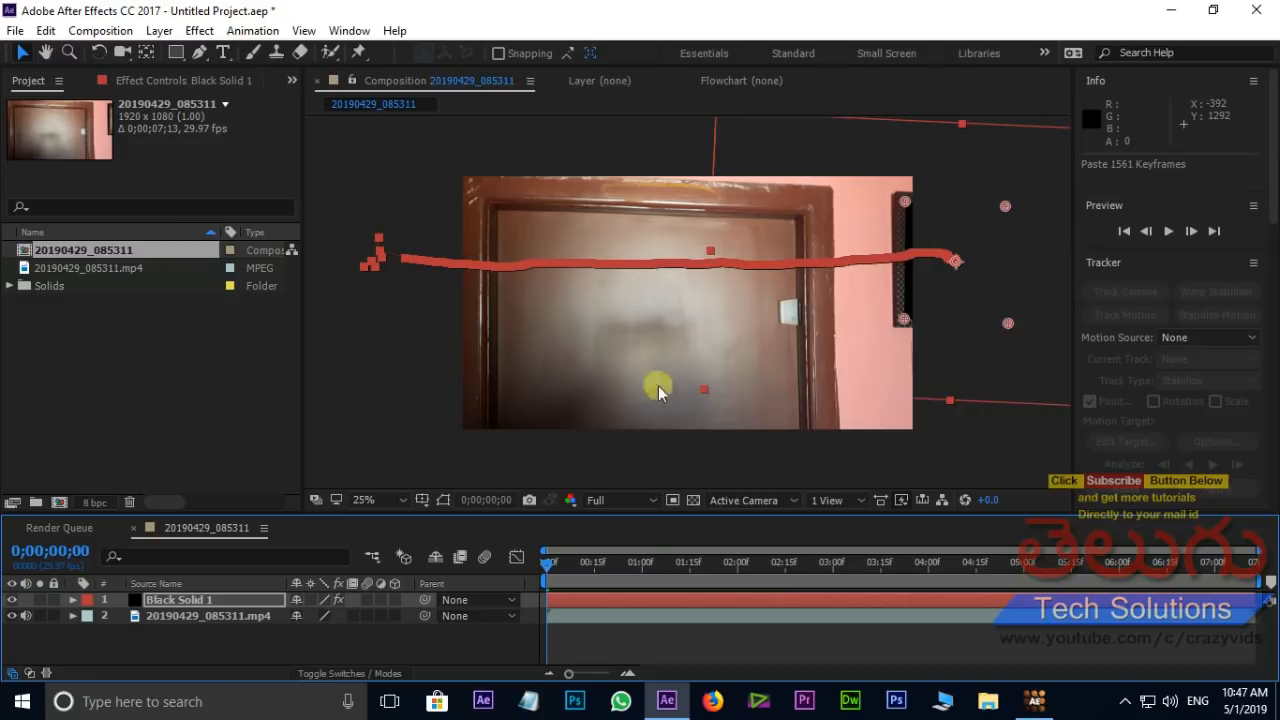
pyautogui.moveTo(546, 572); pyautogui.dragTo(814, 571)
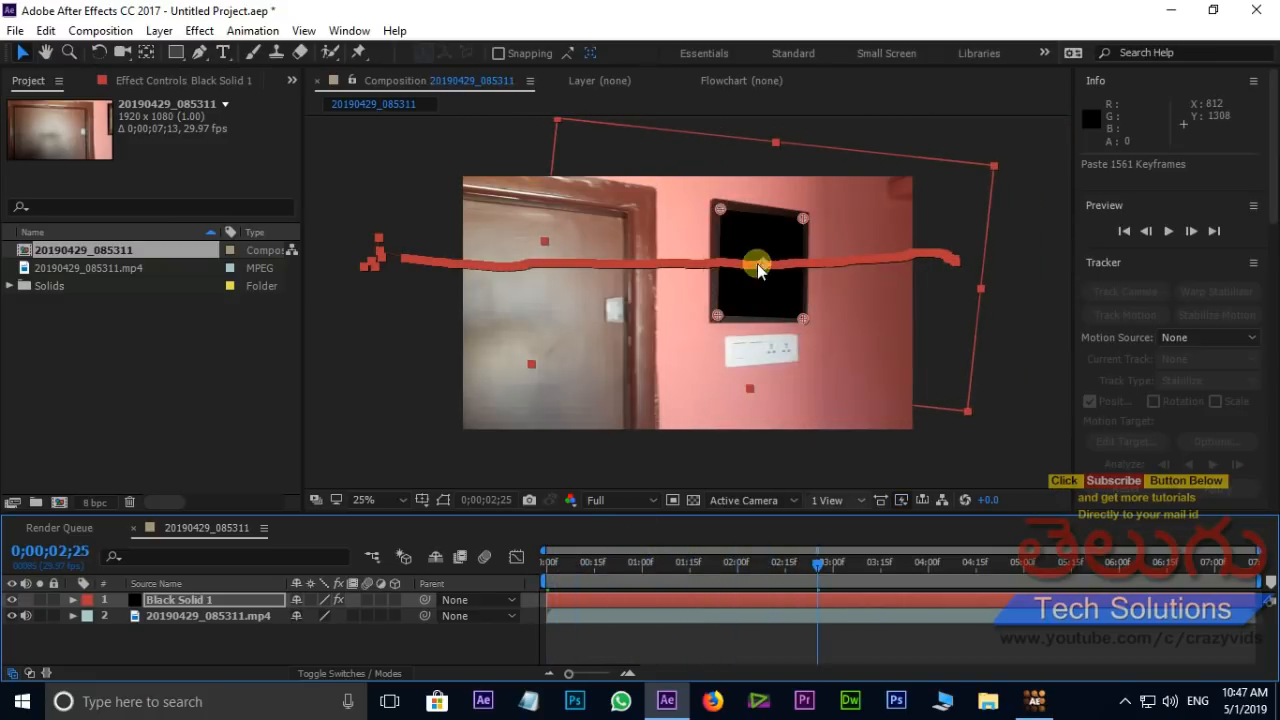
pyautogui.click(843, 562)
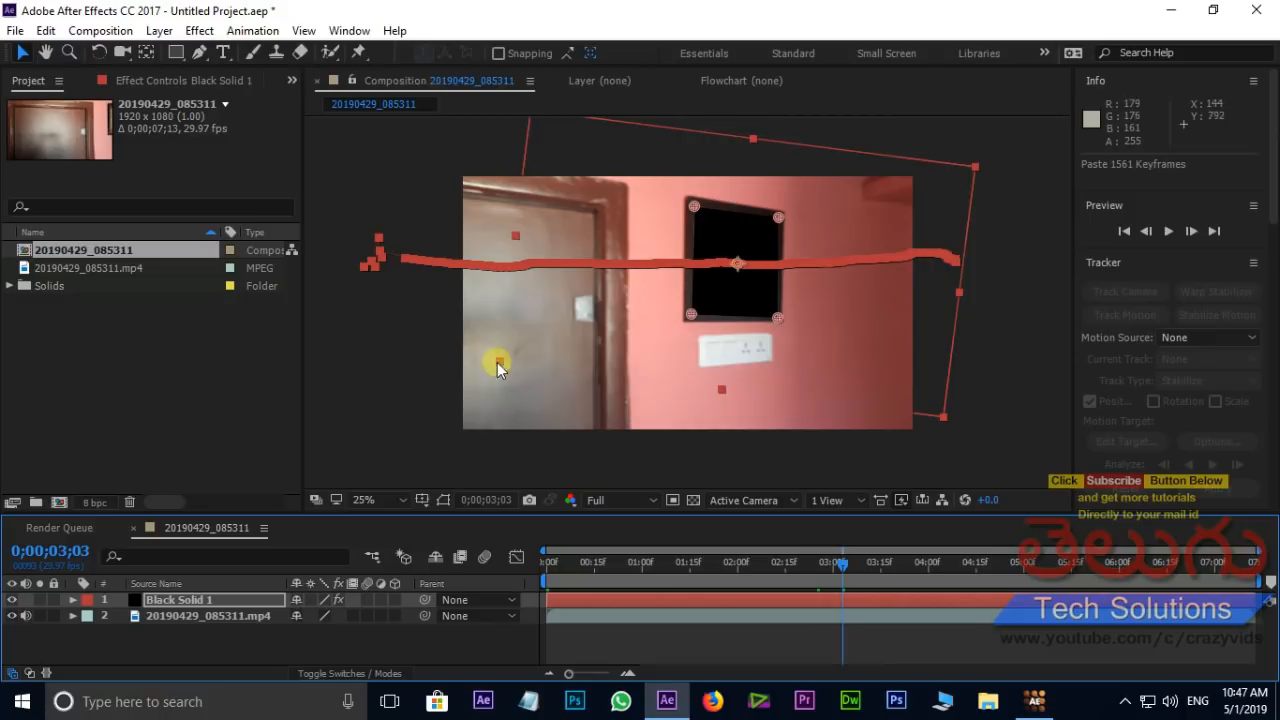
pyautogui.moveTo(840, 570); pyautogui.dragTo(545, 572)
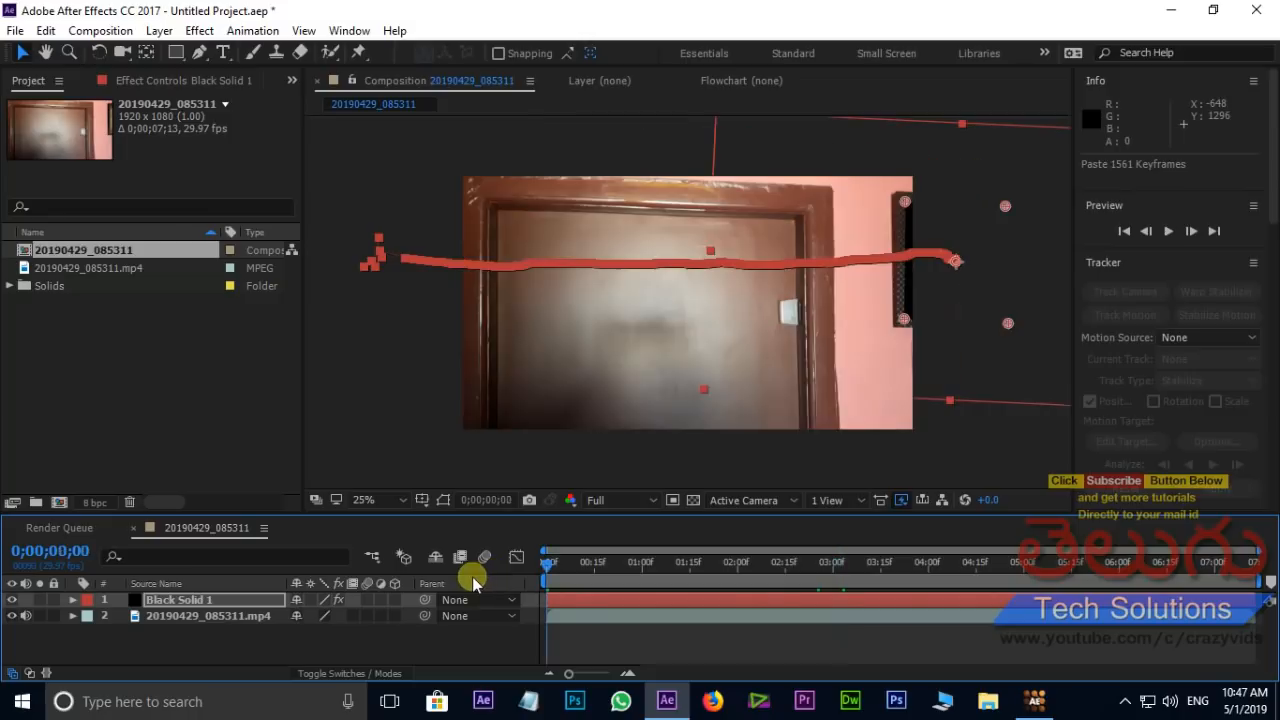
# Step: Pre-compose Black Solid 1 as Black Solid 1 Comp 1, leaving all attributes in the 20190429_085311 composition
pyautogui.rightClick(214, 600)
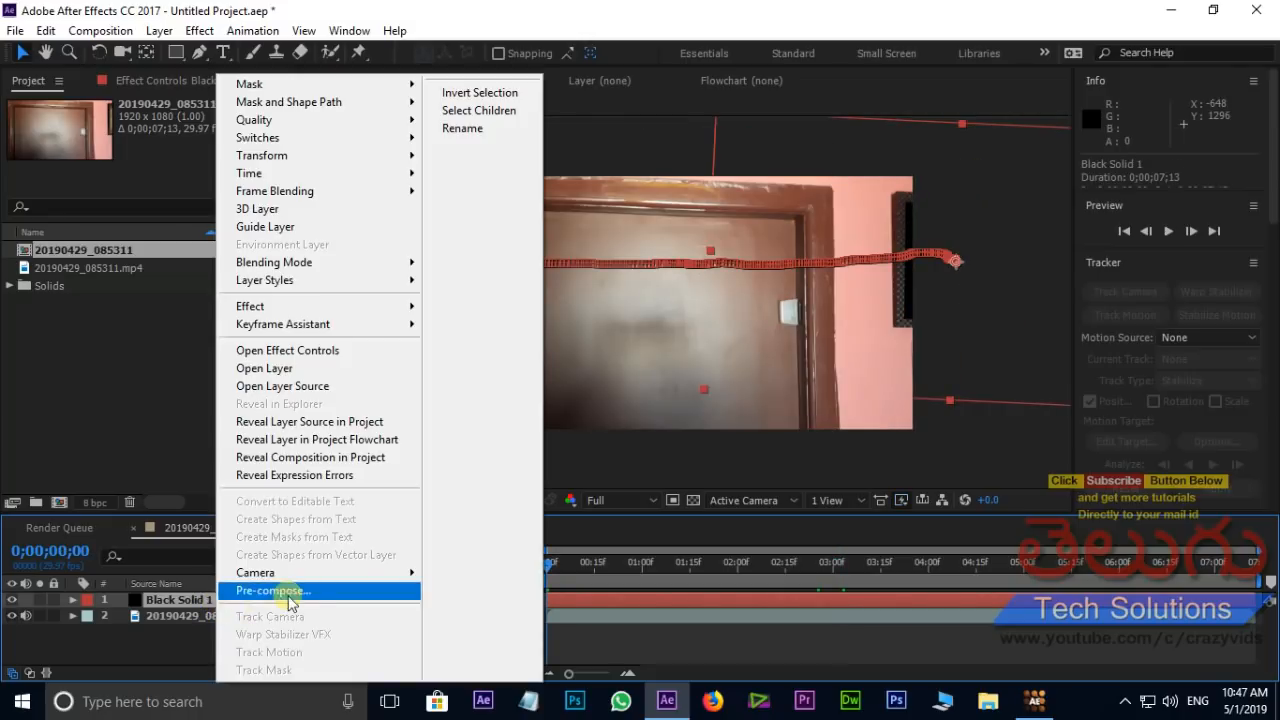
pyautogui.click(250, 591)
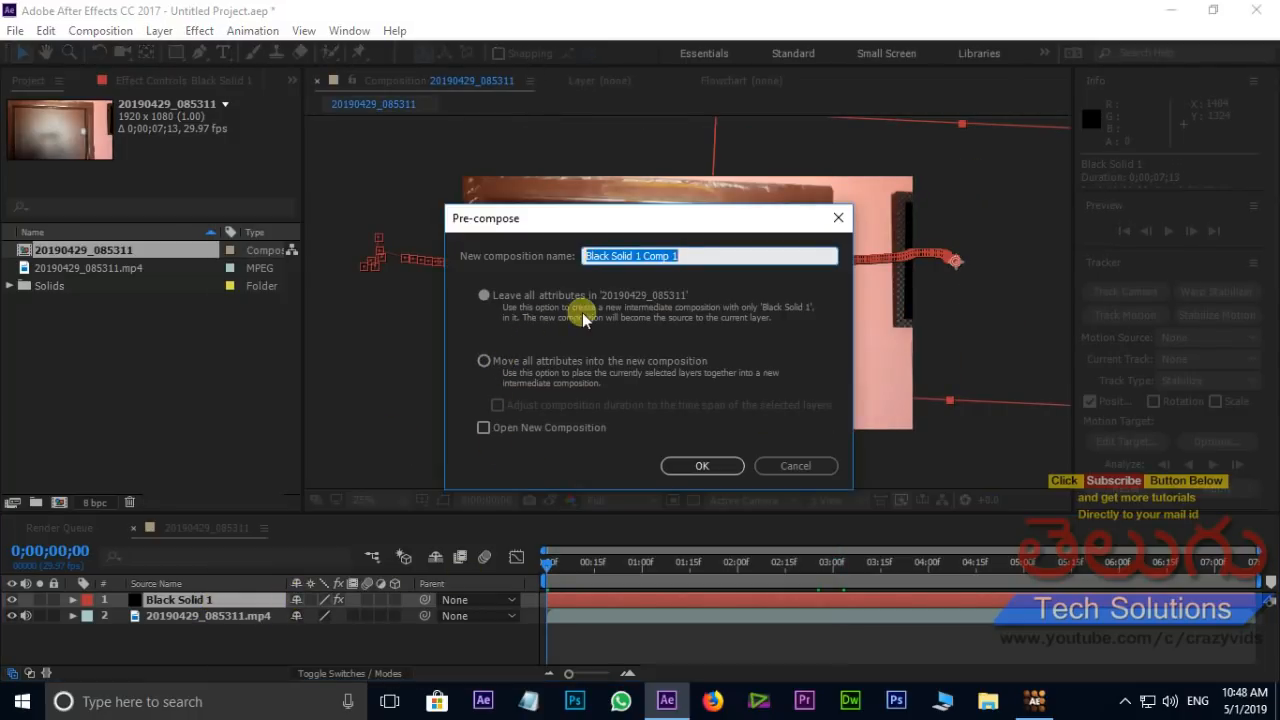
pyautogui.click(700, 465)
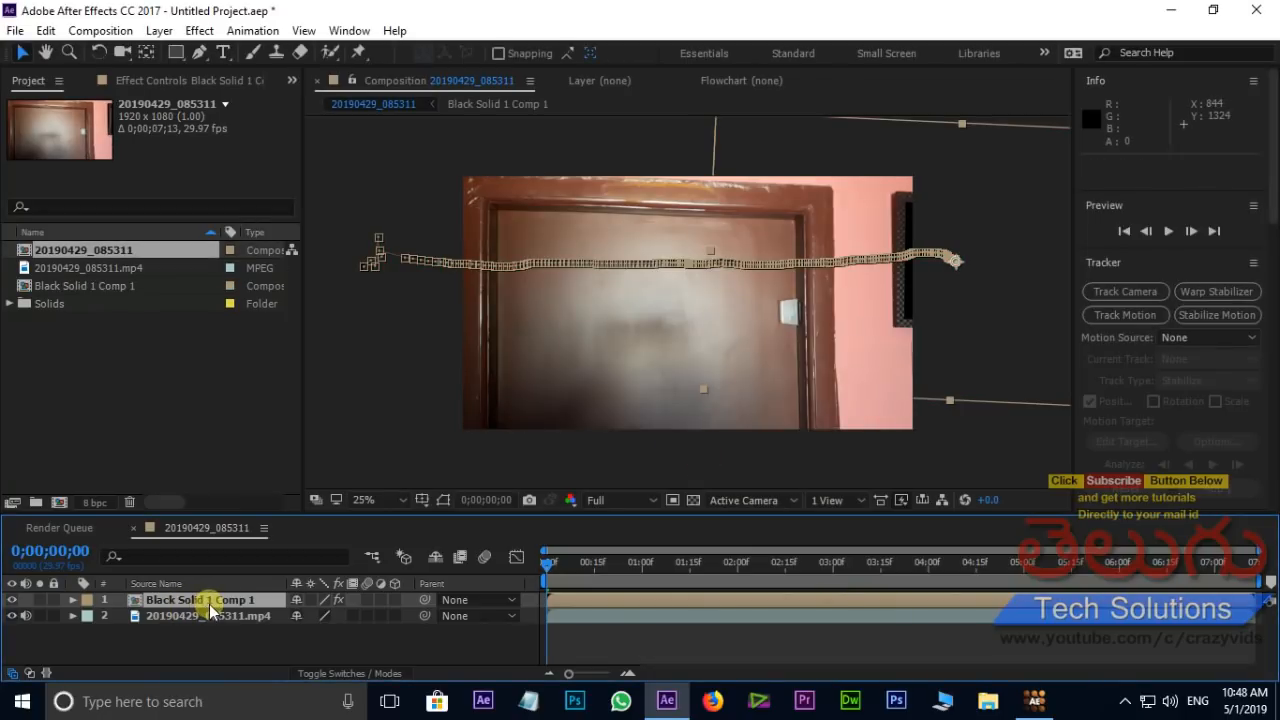
# Step: Import ganesh.jpg, place it above the solid inside Black Solid 1 Comp 1, and check the replaced picture in the 20190429_085311 composition
pyautogui.doubleClick(208, 607)
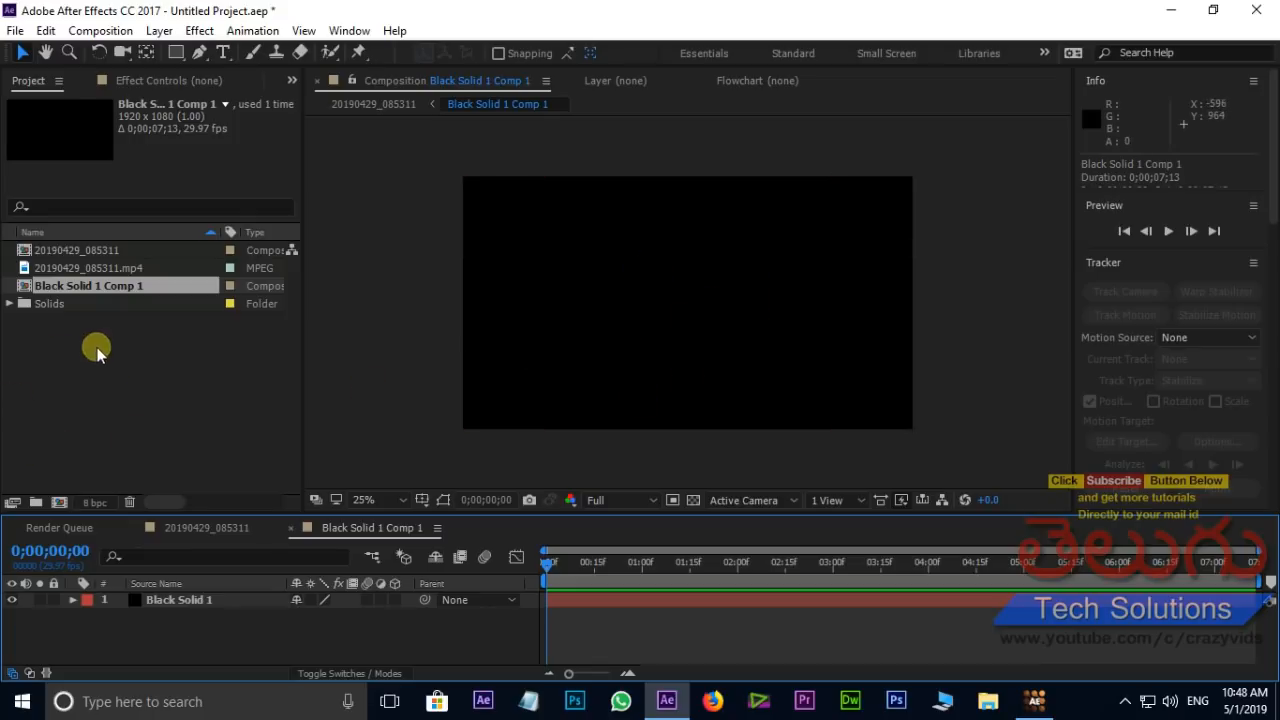
pyautogui.doubleClick(110, 378)
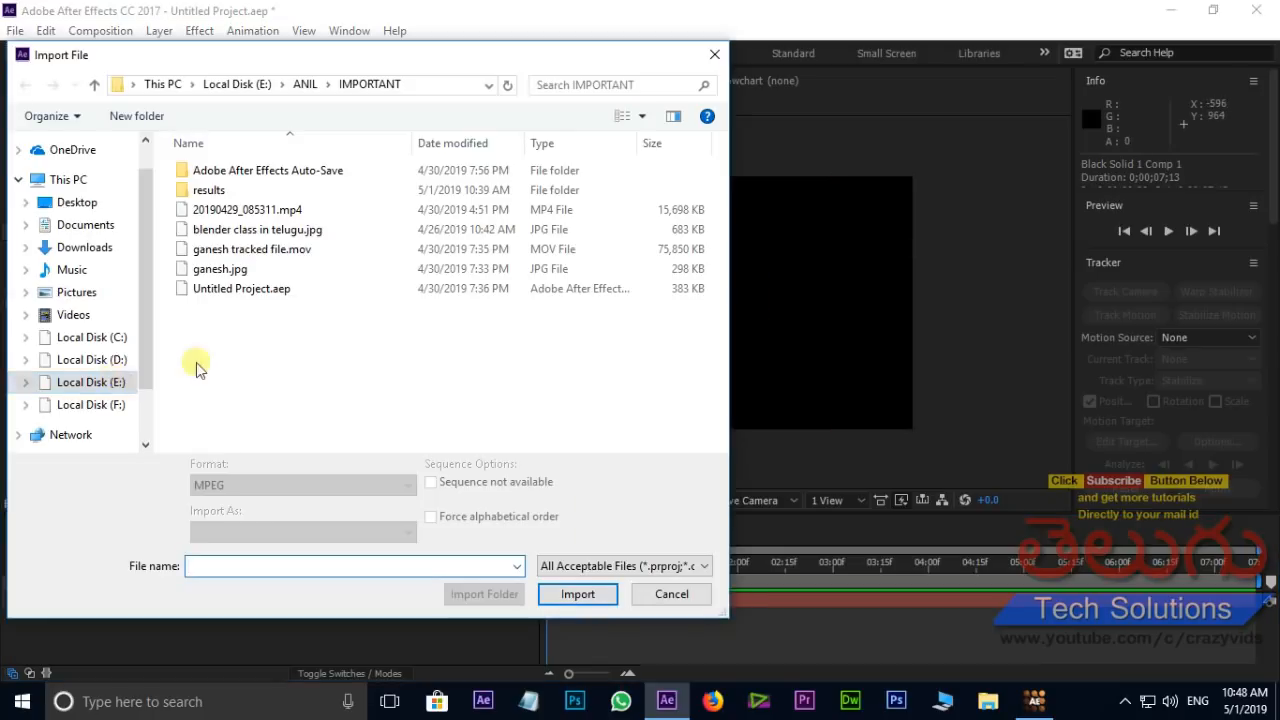
pyautogui.click(225, 270)
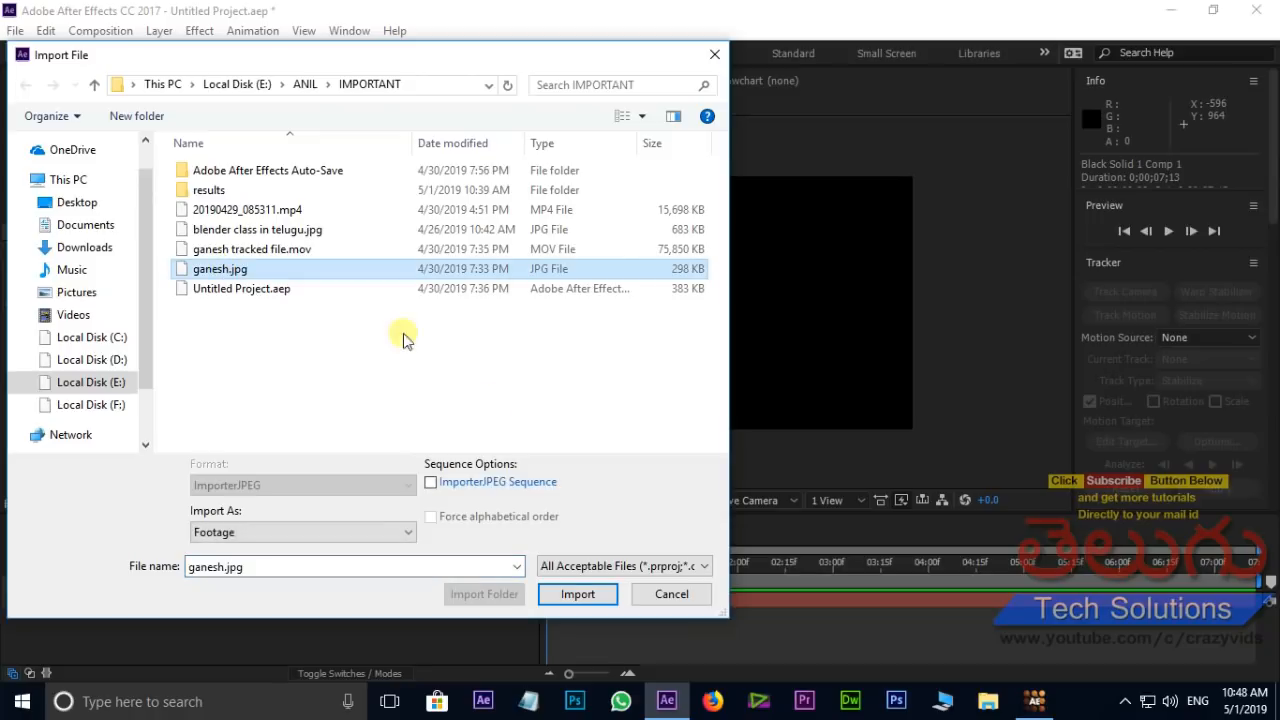
pyautogui.click(577, 594)
pyautogui.moveTo(122, 308); pyautogui.dragTo(189, 600)
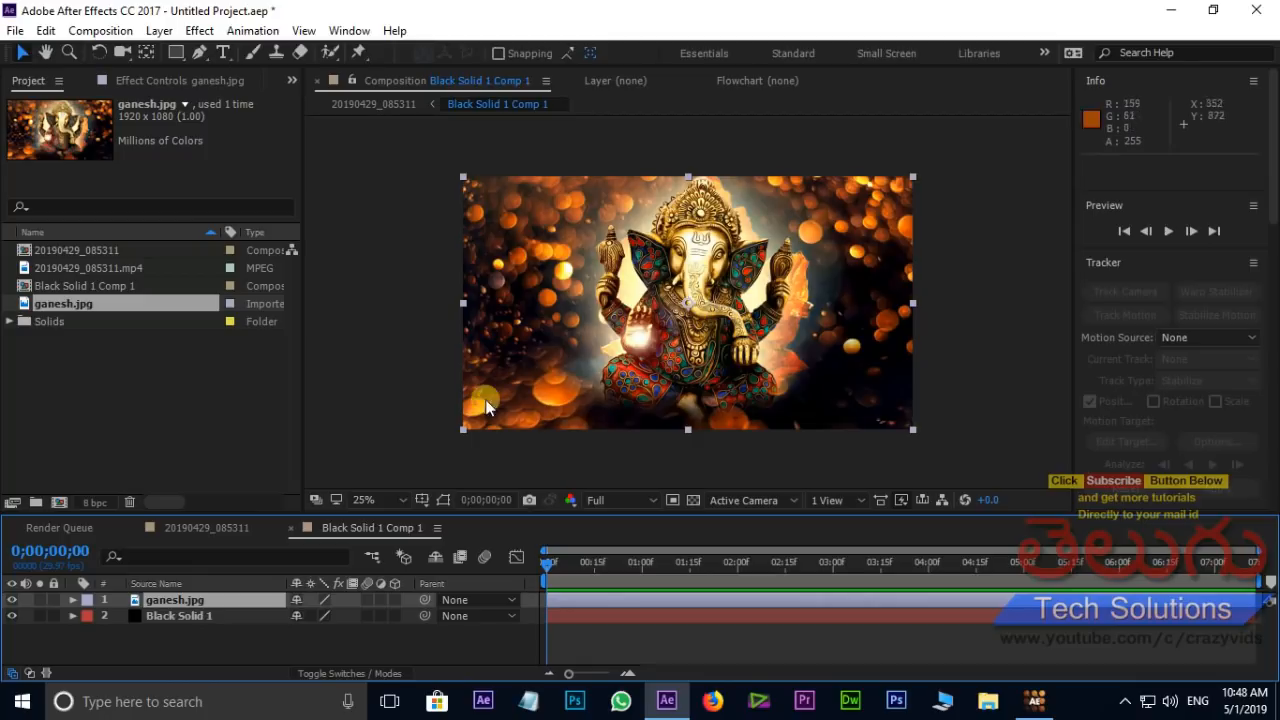
pyautogui.click(224, 530)
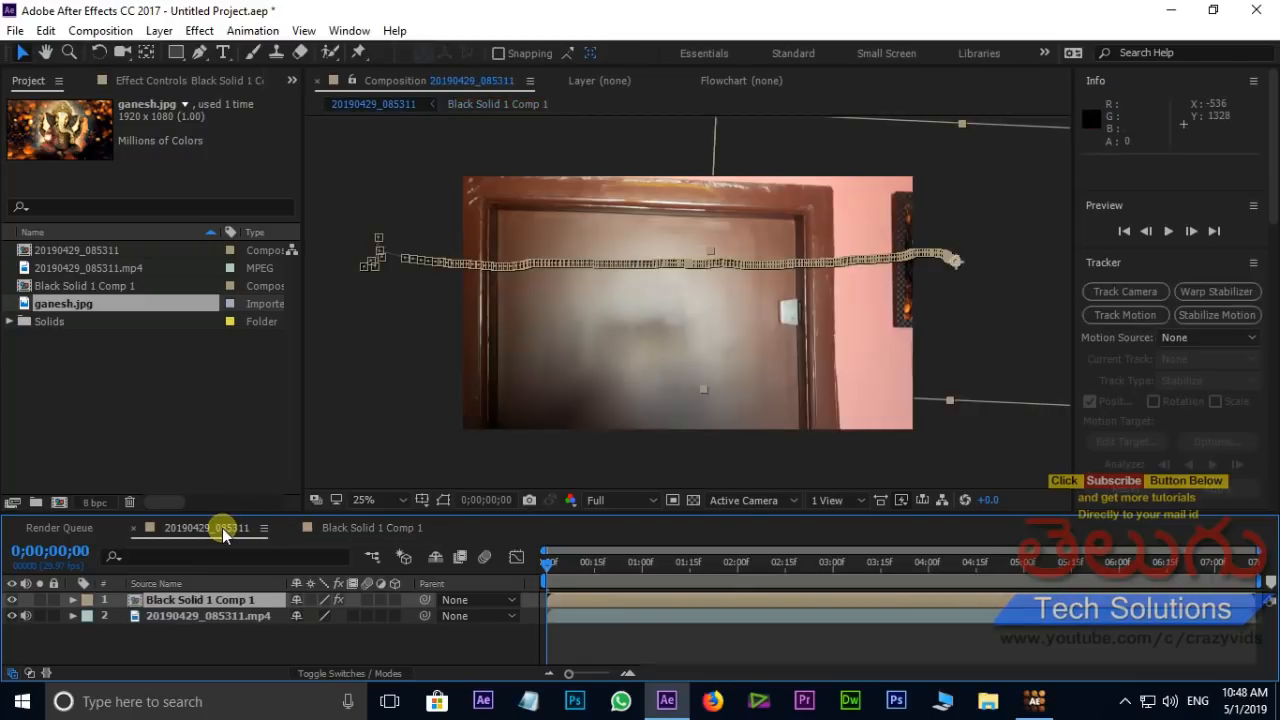
pyautogui.moveTo(546, 562); pyautogui.dragTo(1093, 563)
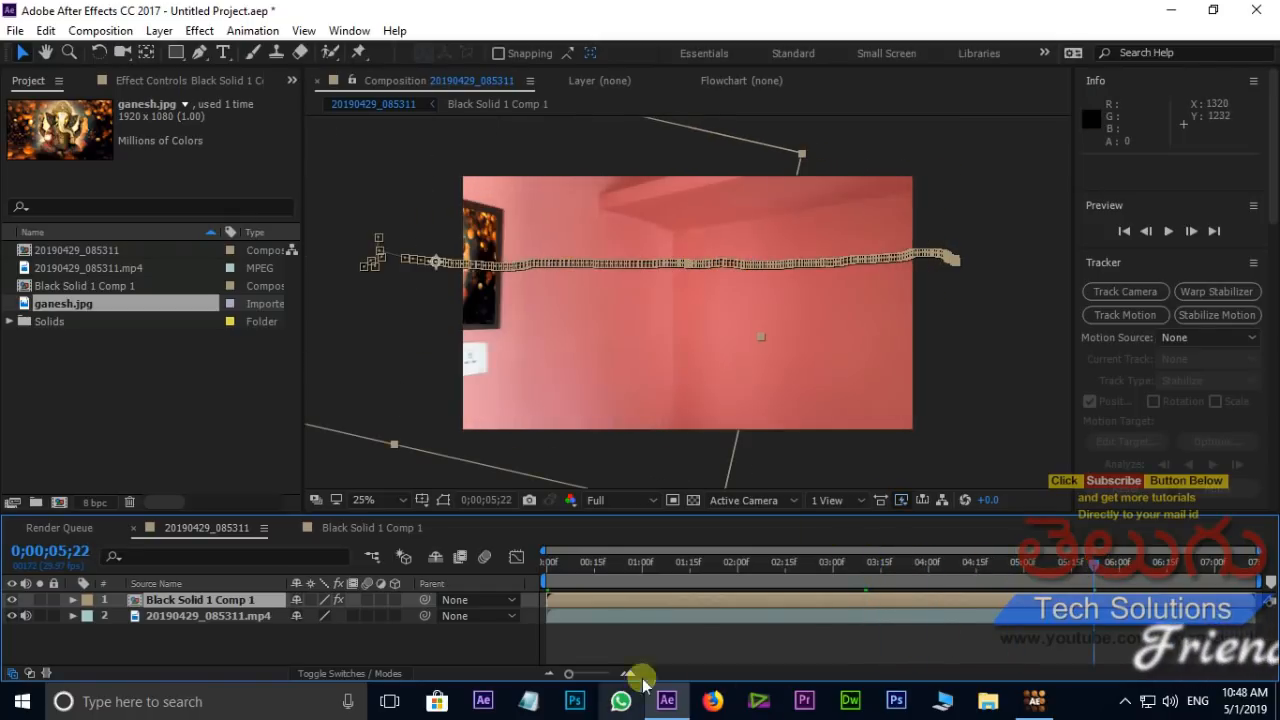
pyautogui.click(944, 574)
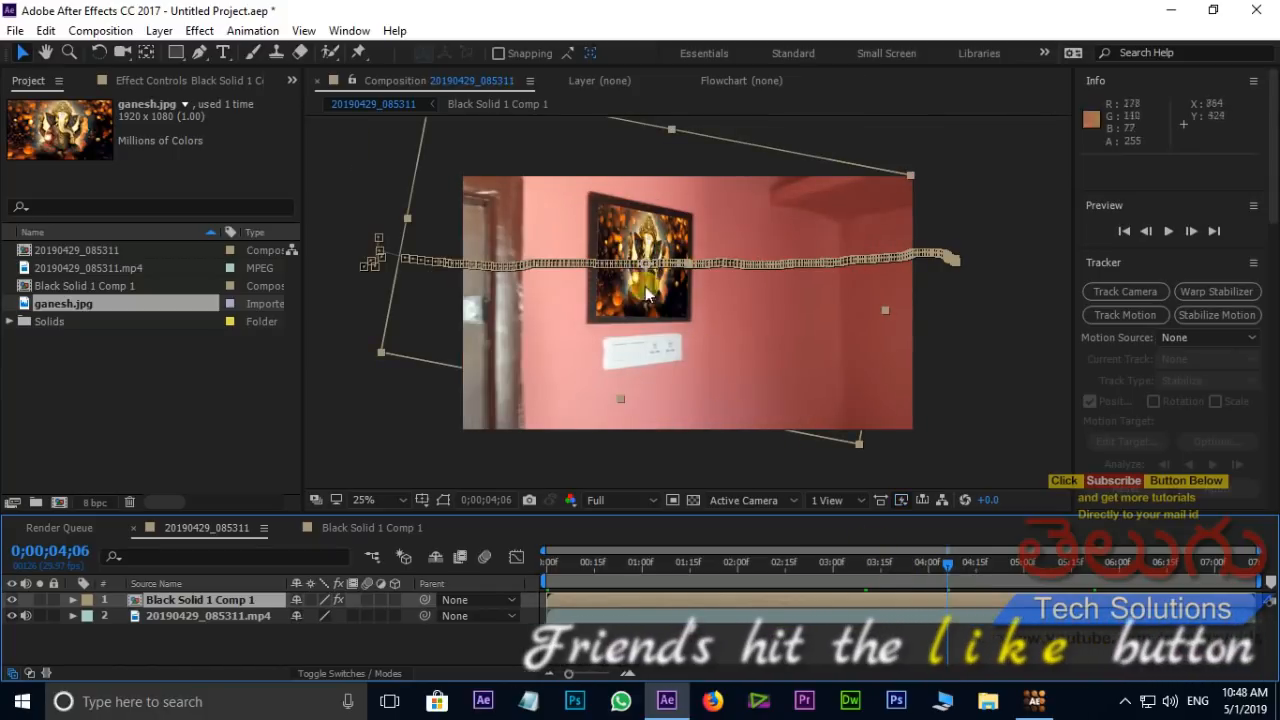
# Step: In Black Solid 1 Comp 1, scale ganesh.jpg to about 169% and move it down to about 948, 760, then return to the main composition
pyautogui.click(358, 530)
pyautogui.moveTo(917, 175); pyautogui.dragTo(1077, 89)
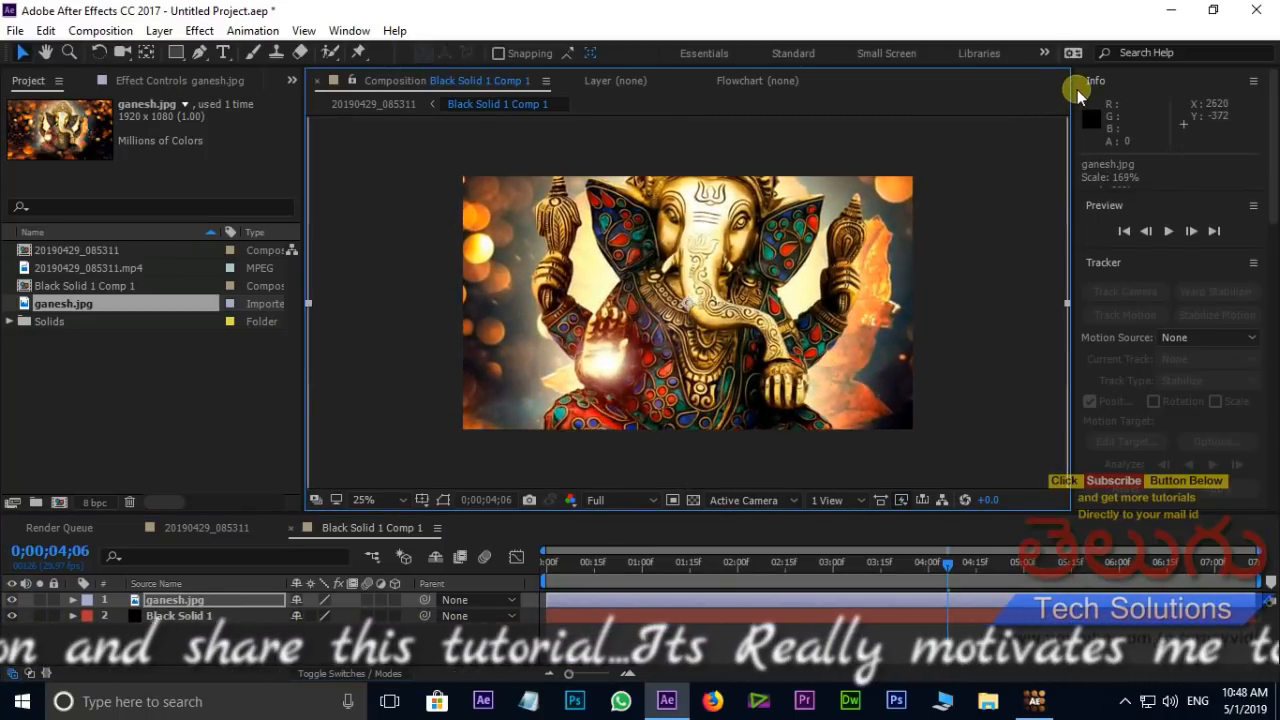
pyautogui.moveTo(798, 256); pyautogui.dragTo(797, 309)
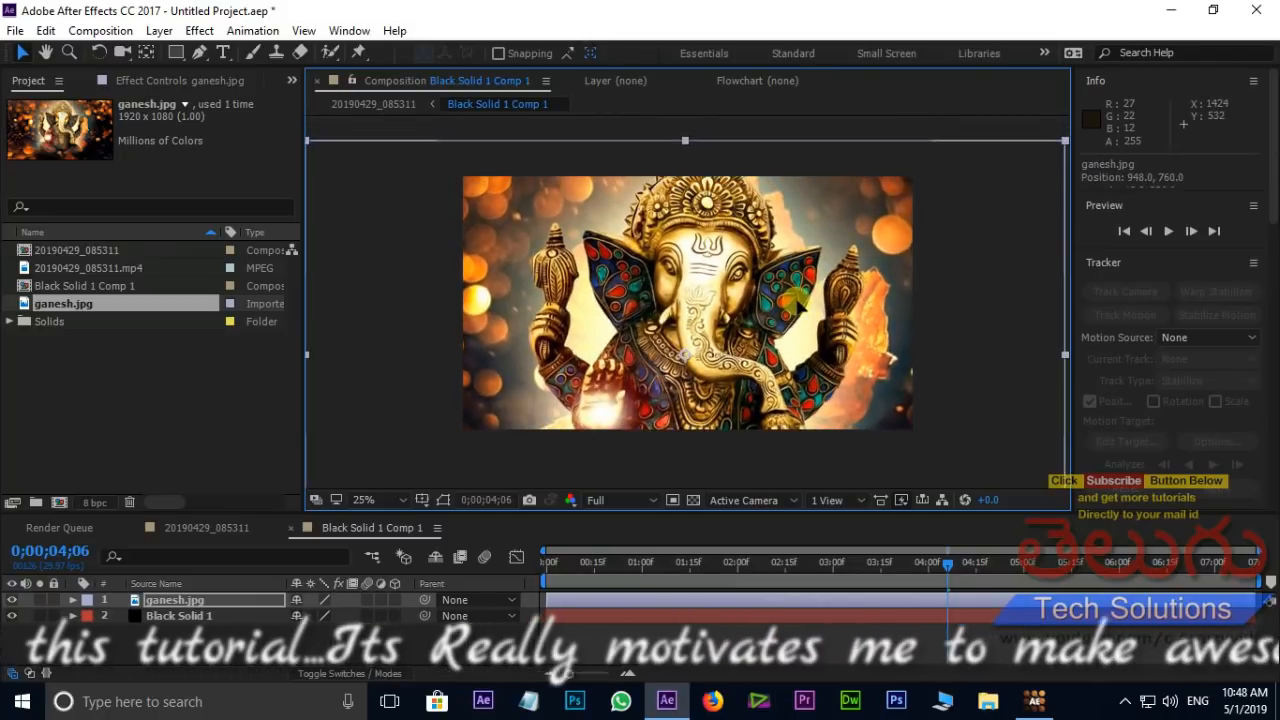
pyautogui.click(210, 527)
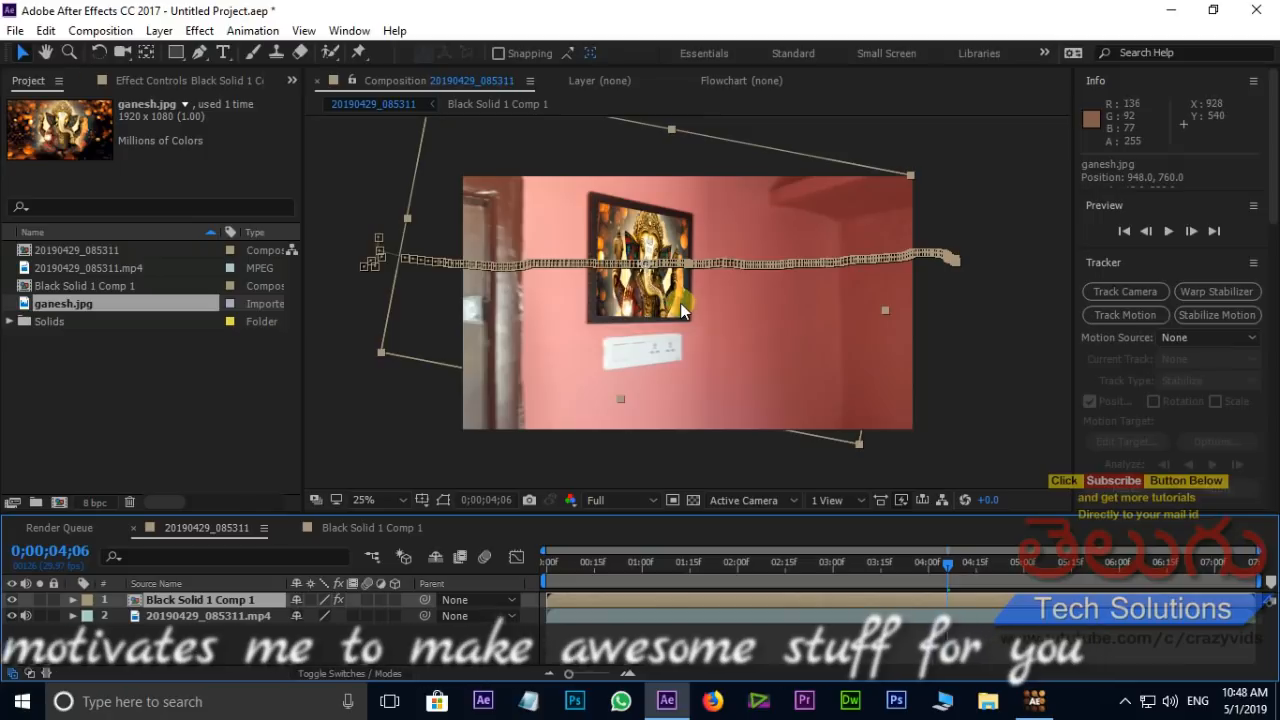